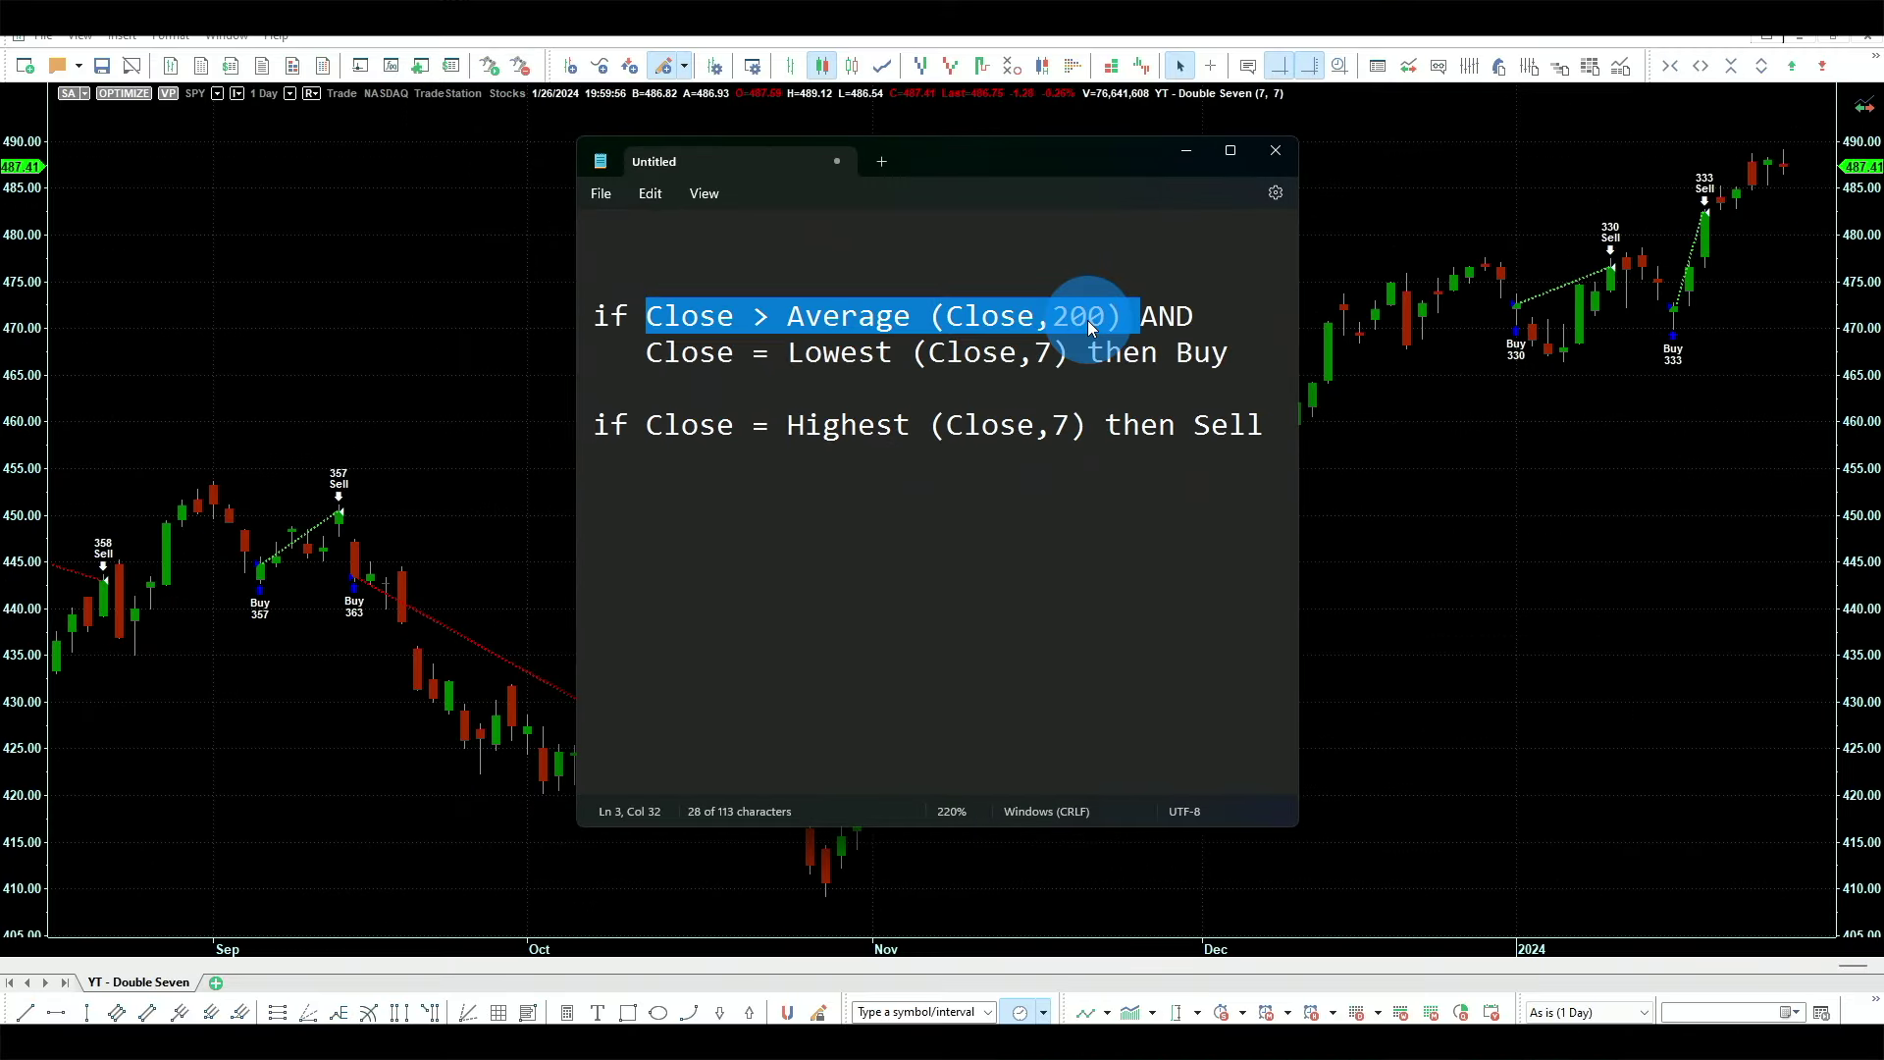
Bring the SPY chart forward and scroll back to the first Double Seven trades, December 1995–May 1996
click(1357, 660)
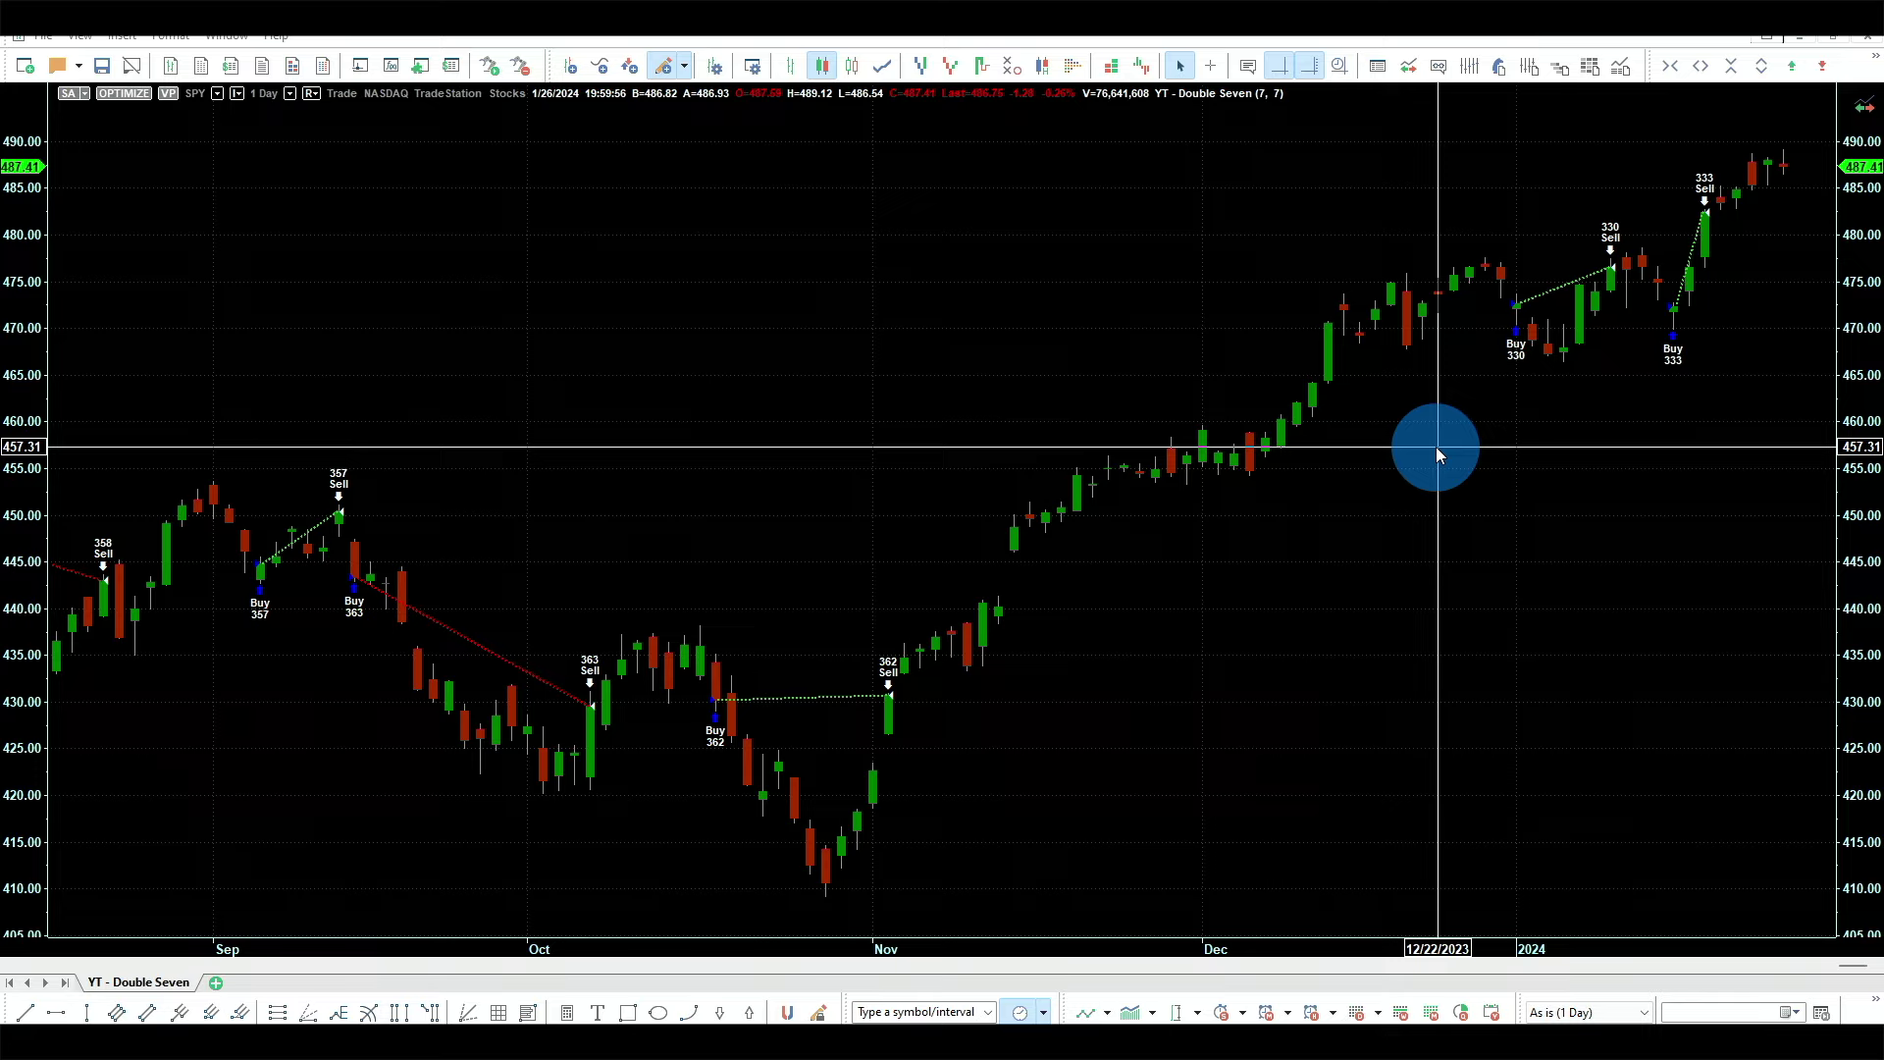
mouse_move(1862, 973)
drag(1863, 973, 92, 919)
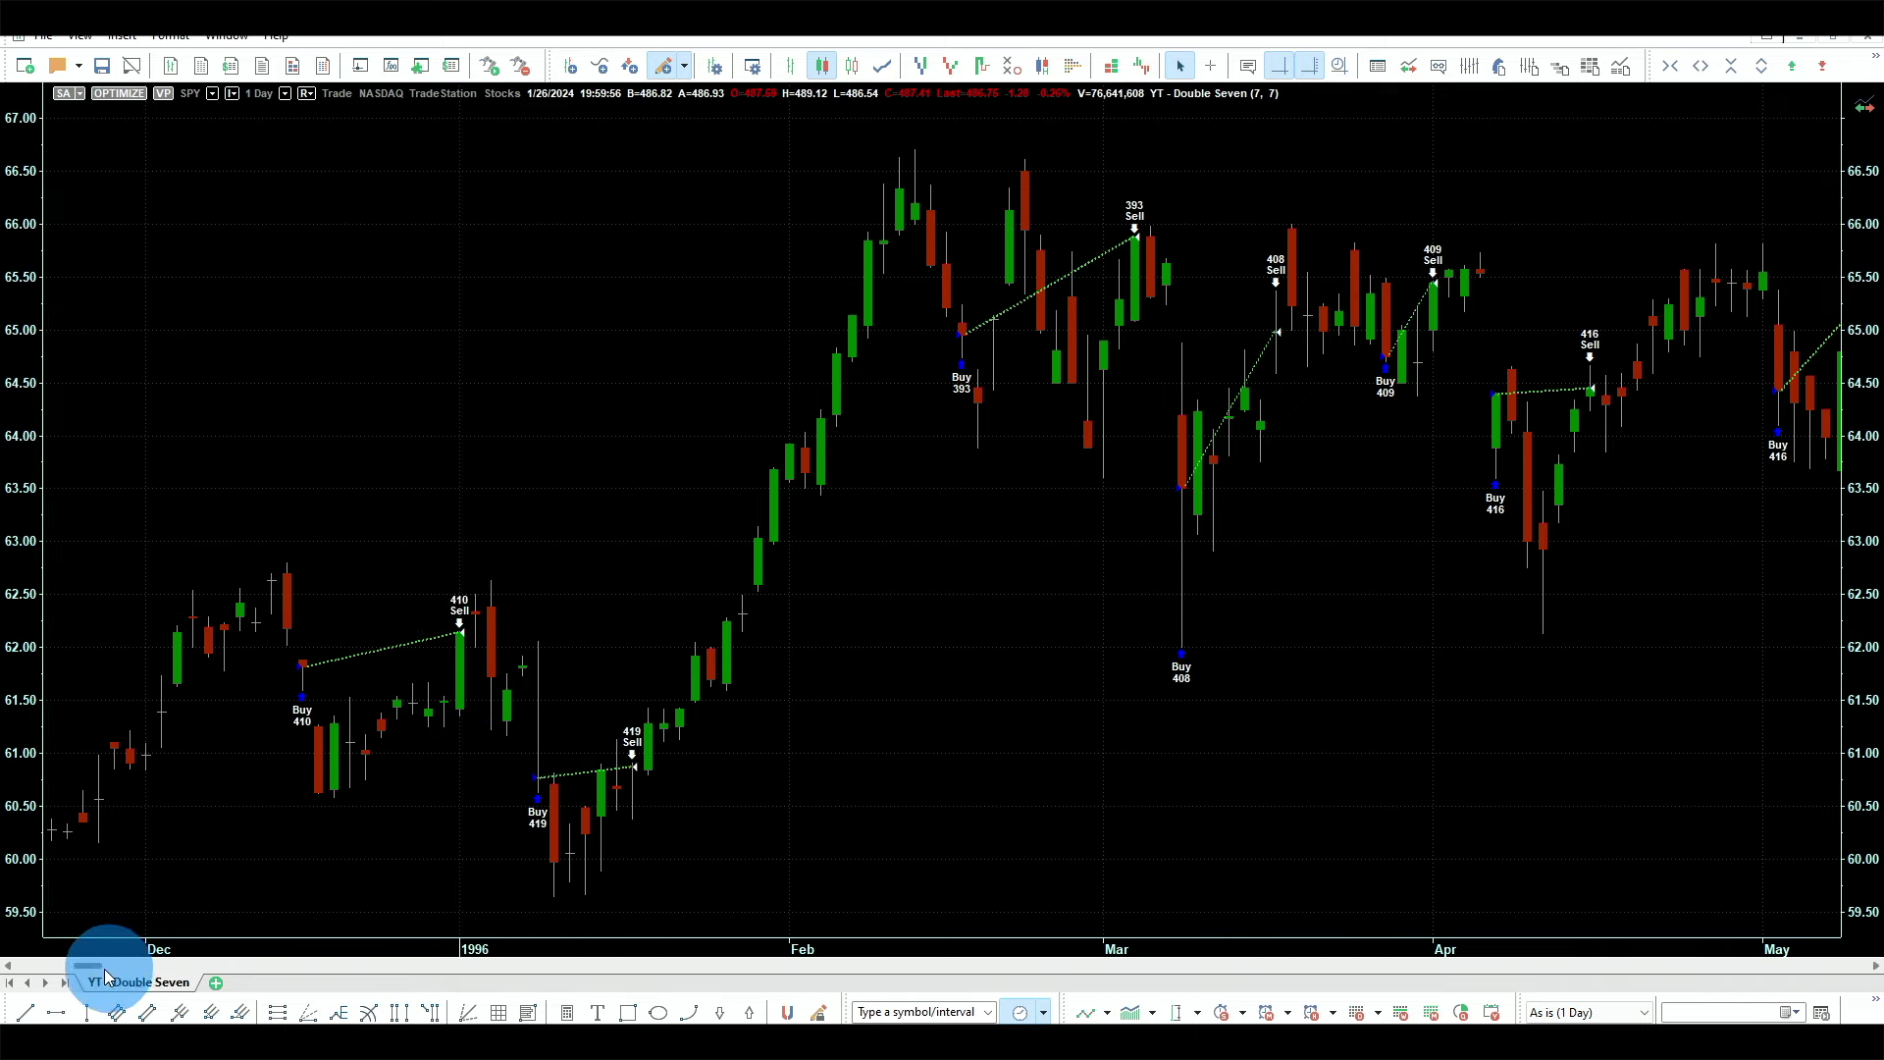
Scroll the SPY chart back to the latest trades and bring up the Double Seven performance report
drag(99, 967, 1845, 966)
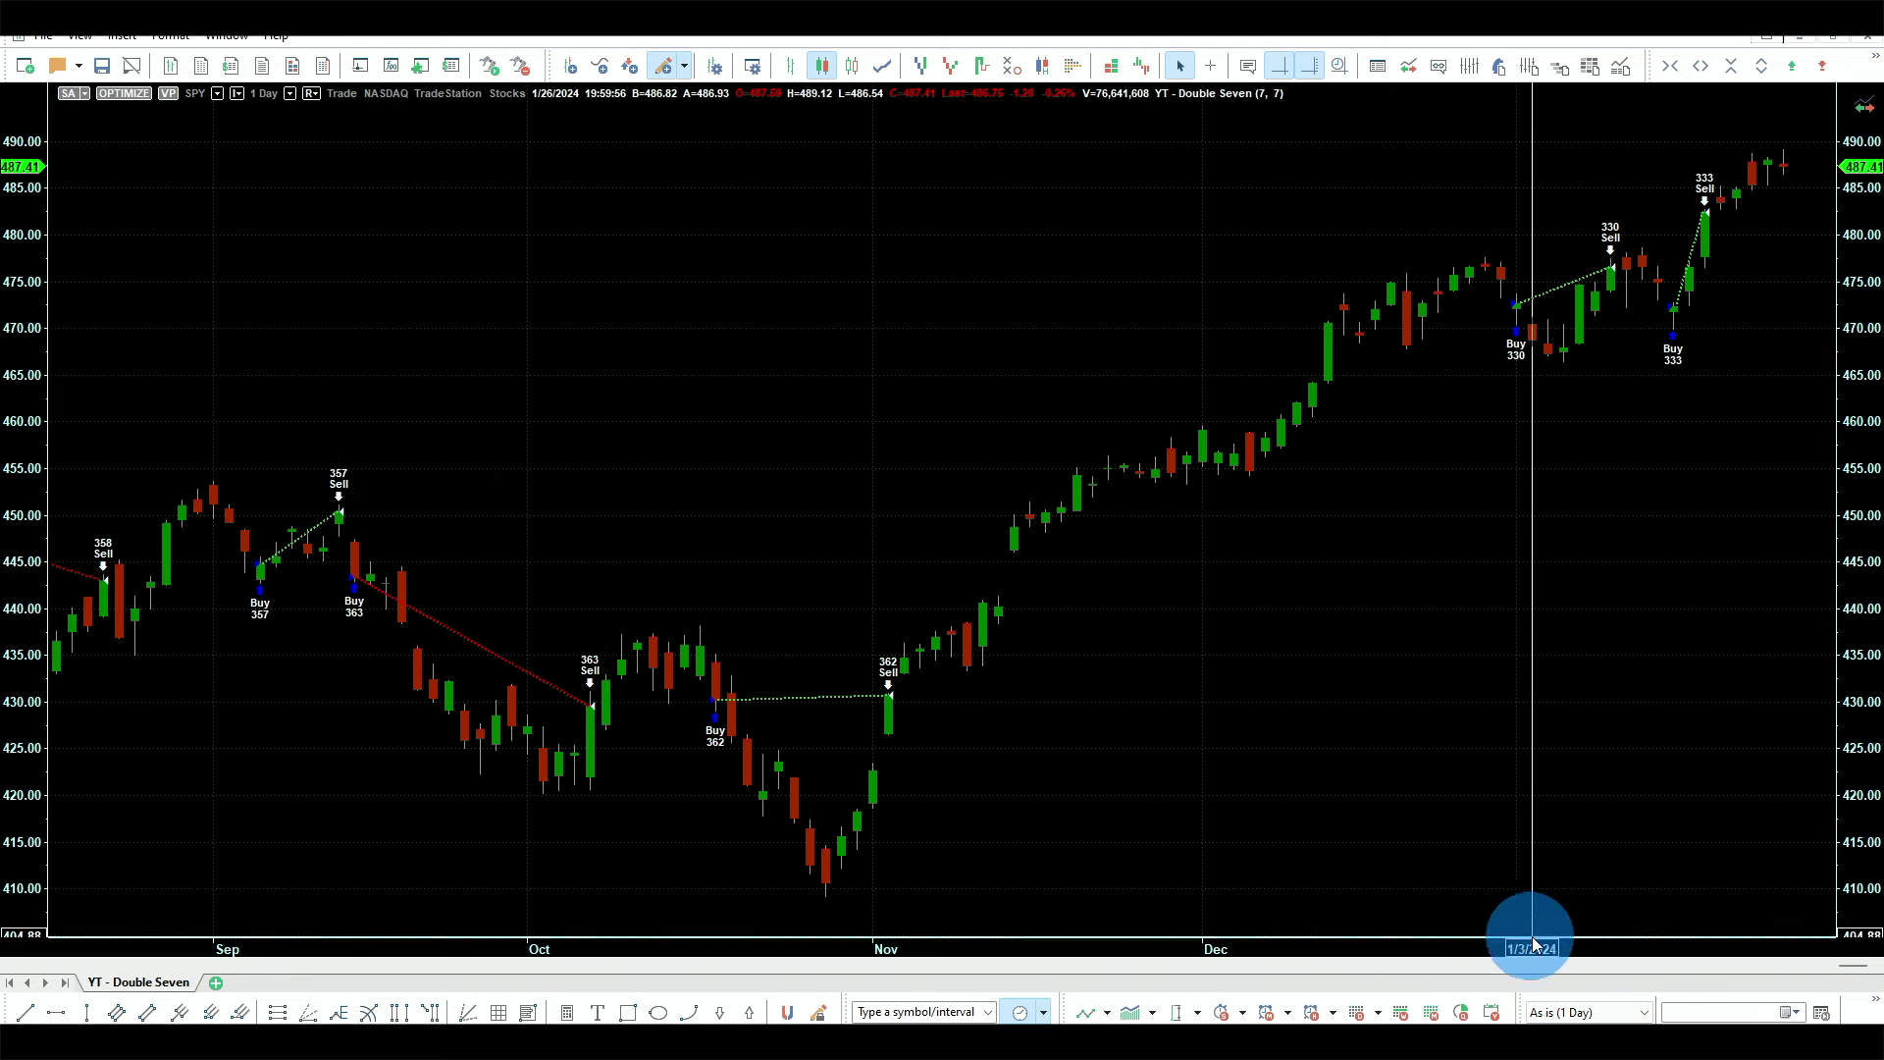
drag(1849, 972, 1824, 971)
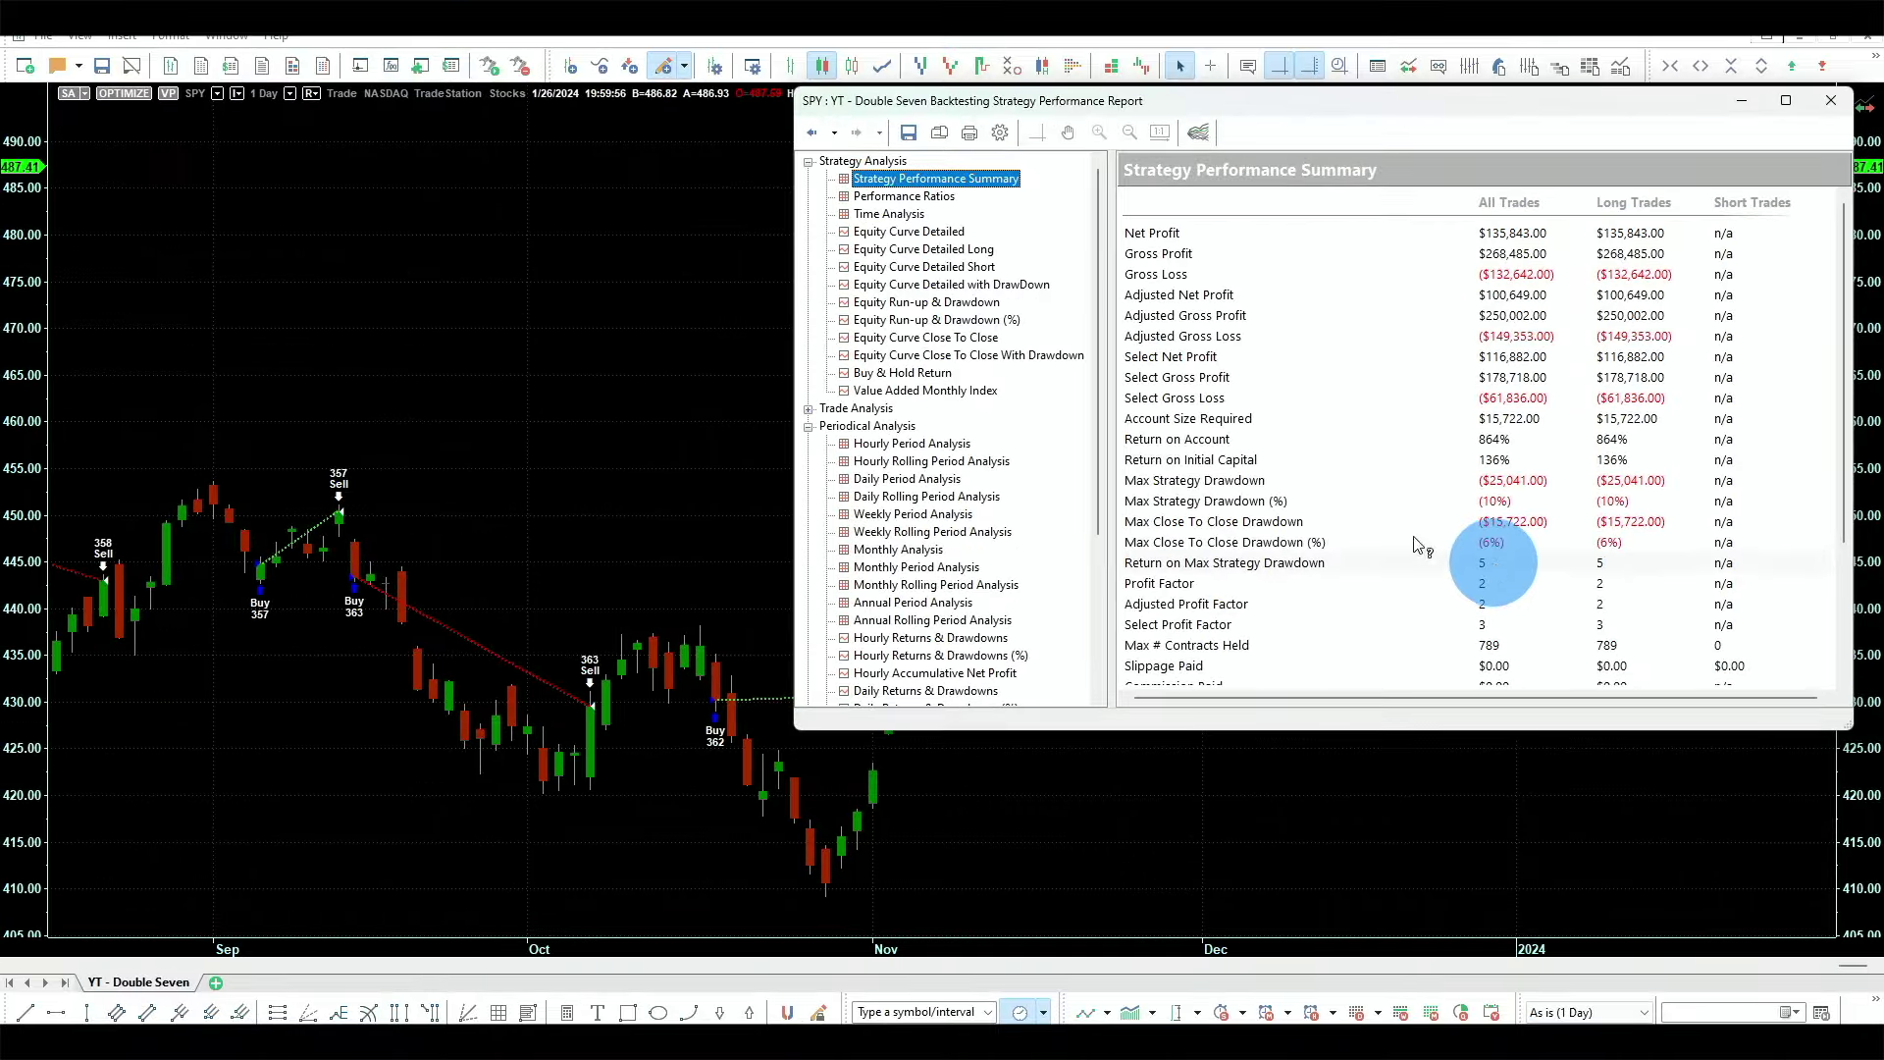
Review the Total Trade Analysis table, then show the Time Analysis with 28 years and 29% in market
click(809, 408)
click(883, 428)
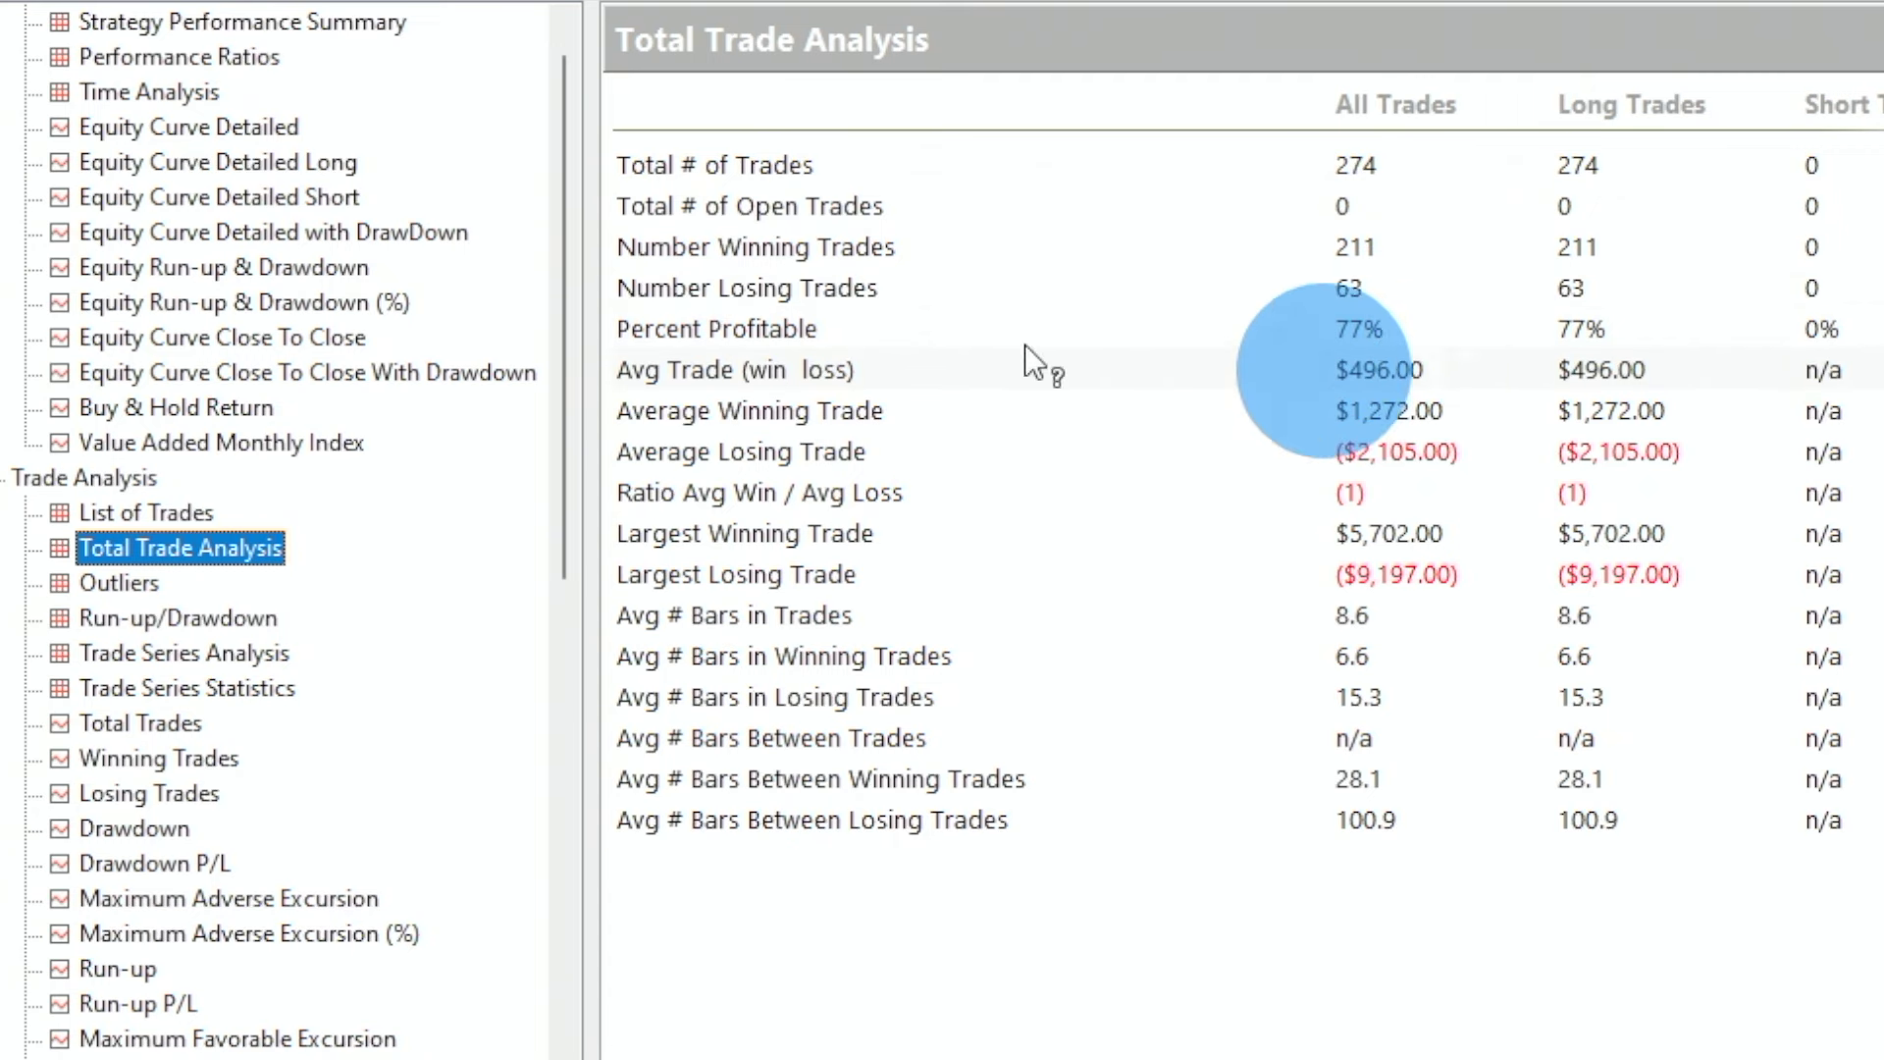
click(126, 94)
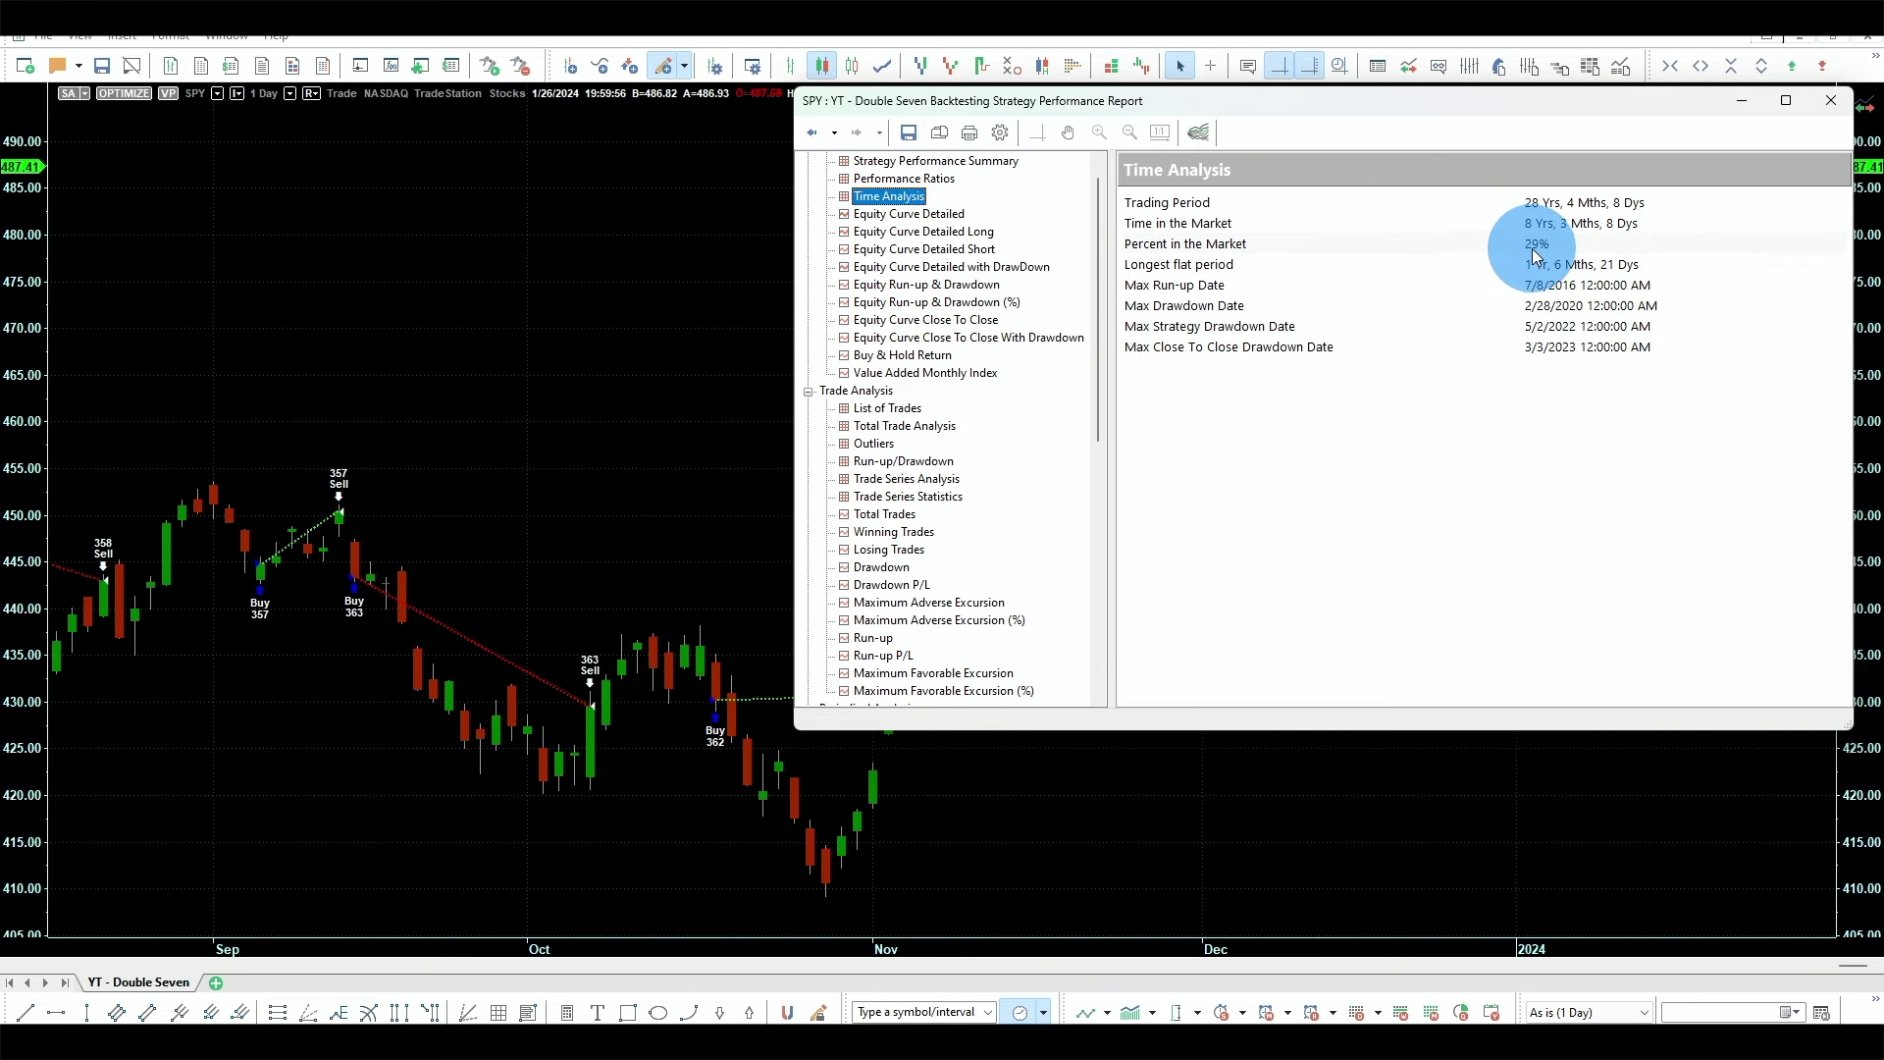
Show the Annual Period Analysis table under Periodical Analysis in the report
scroll(955, 534, down, 7)
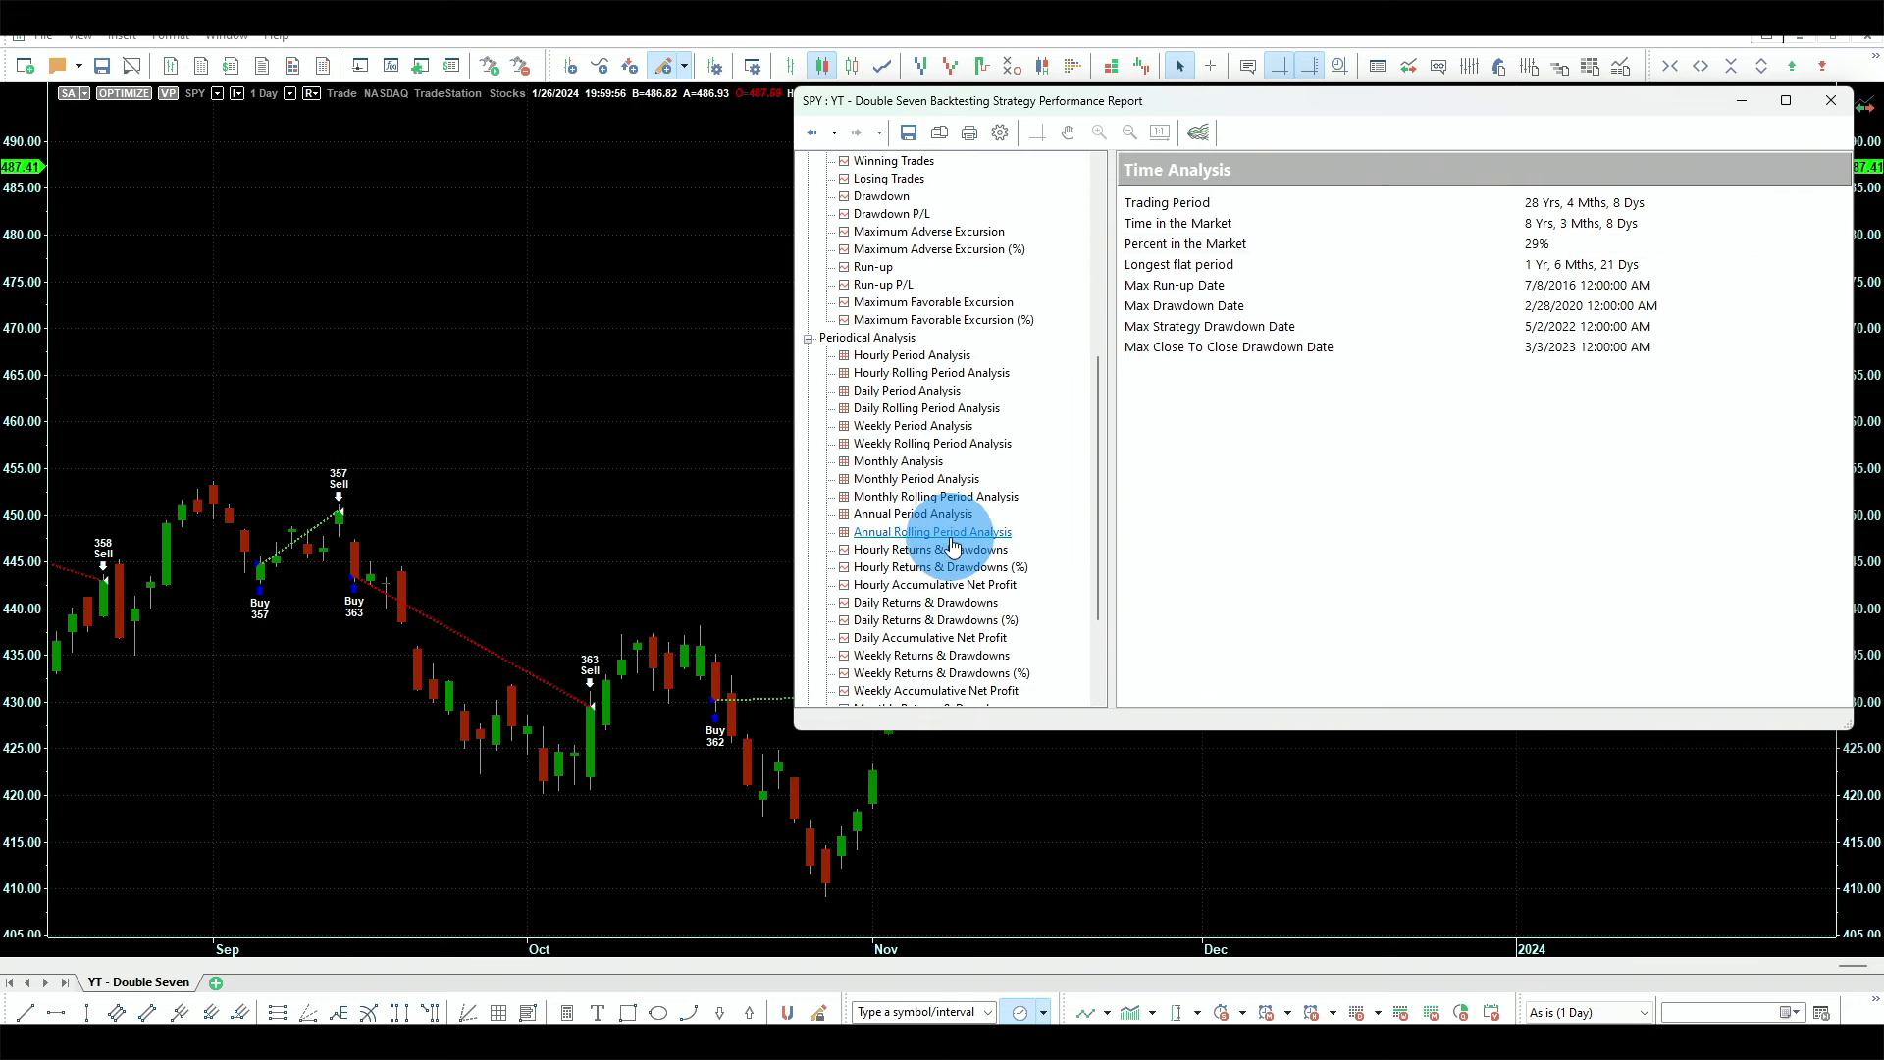
click(947, 514)
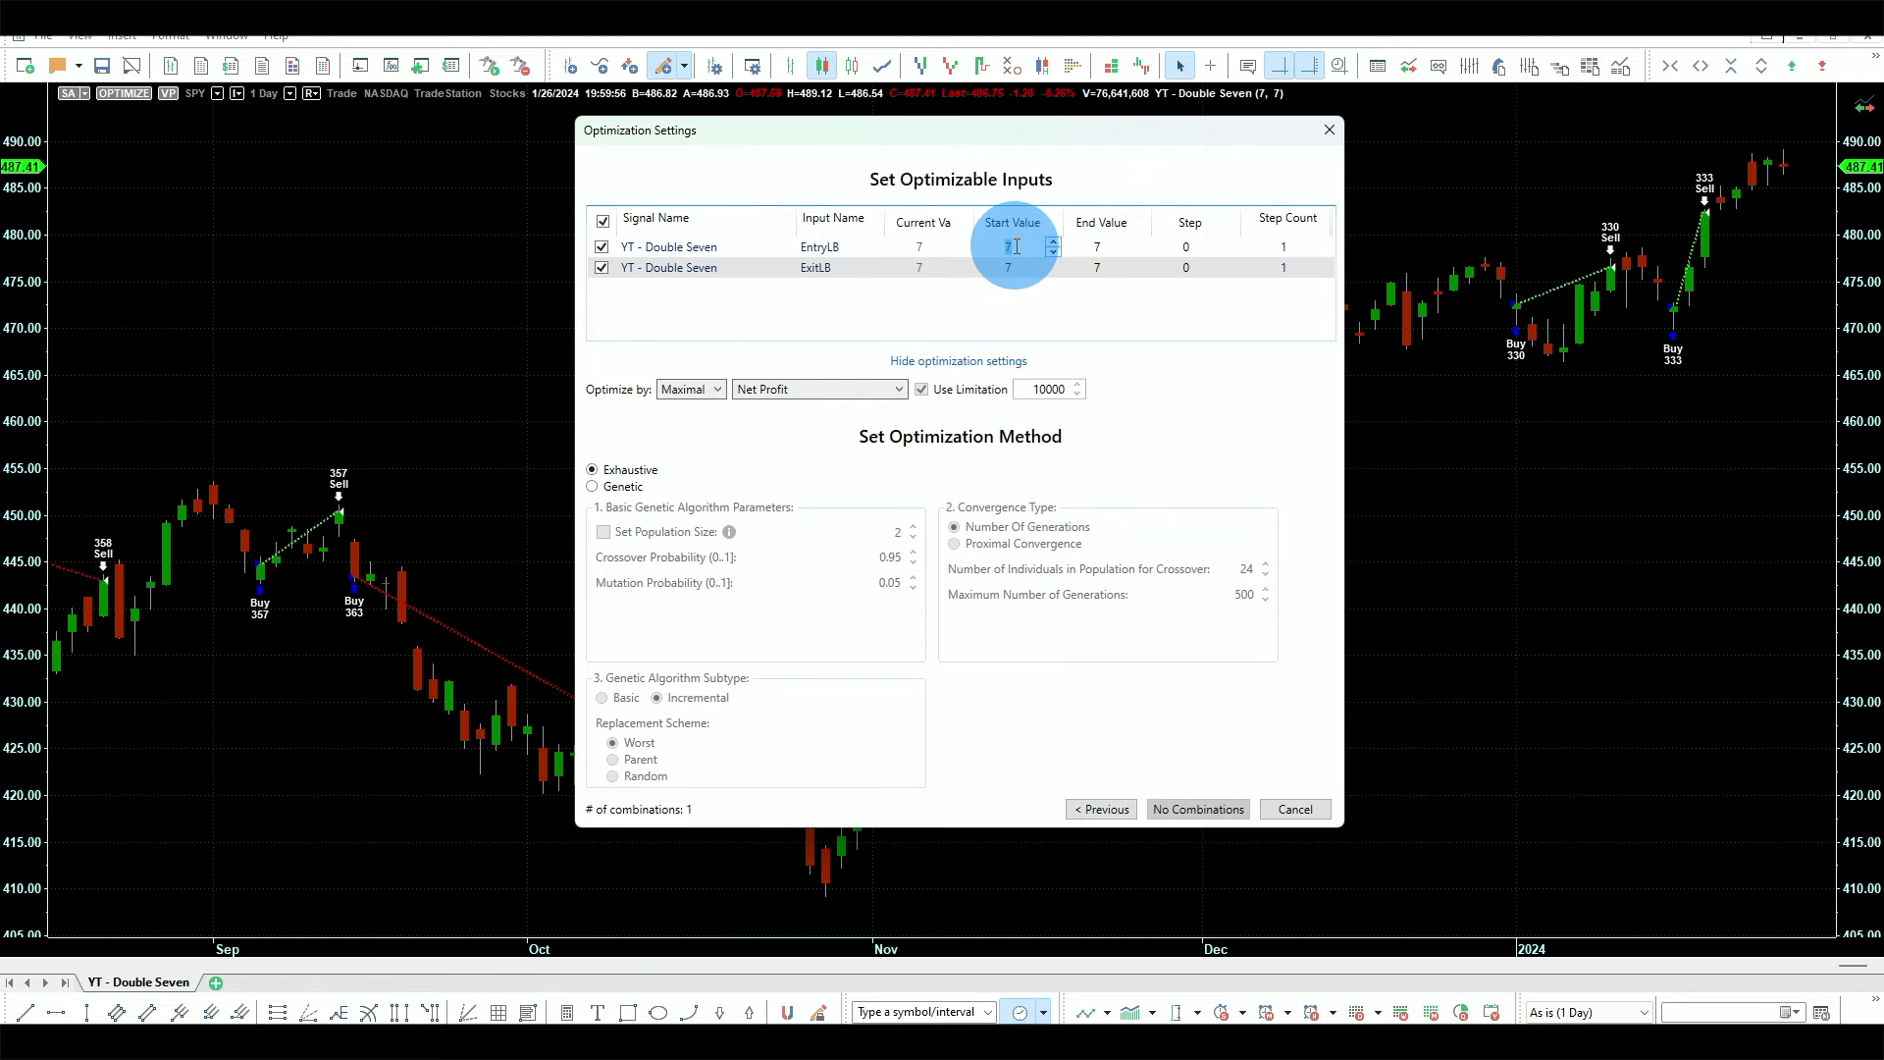
Enter start 2 and end 10 for both EntryLB and ExitLB in Optimization Settings
text(2)
click(1092, 246)
text(10)
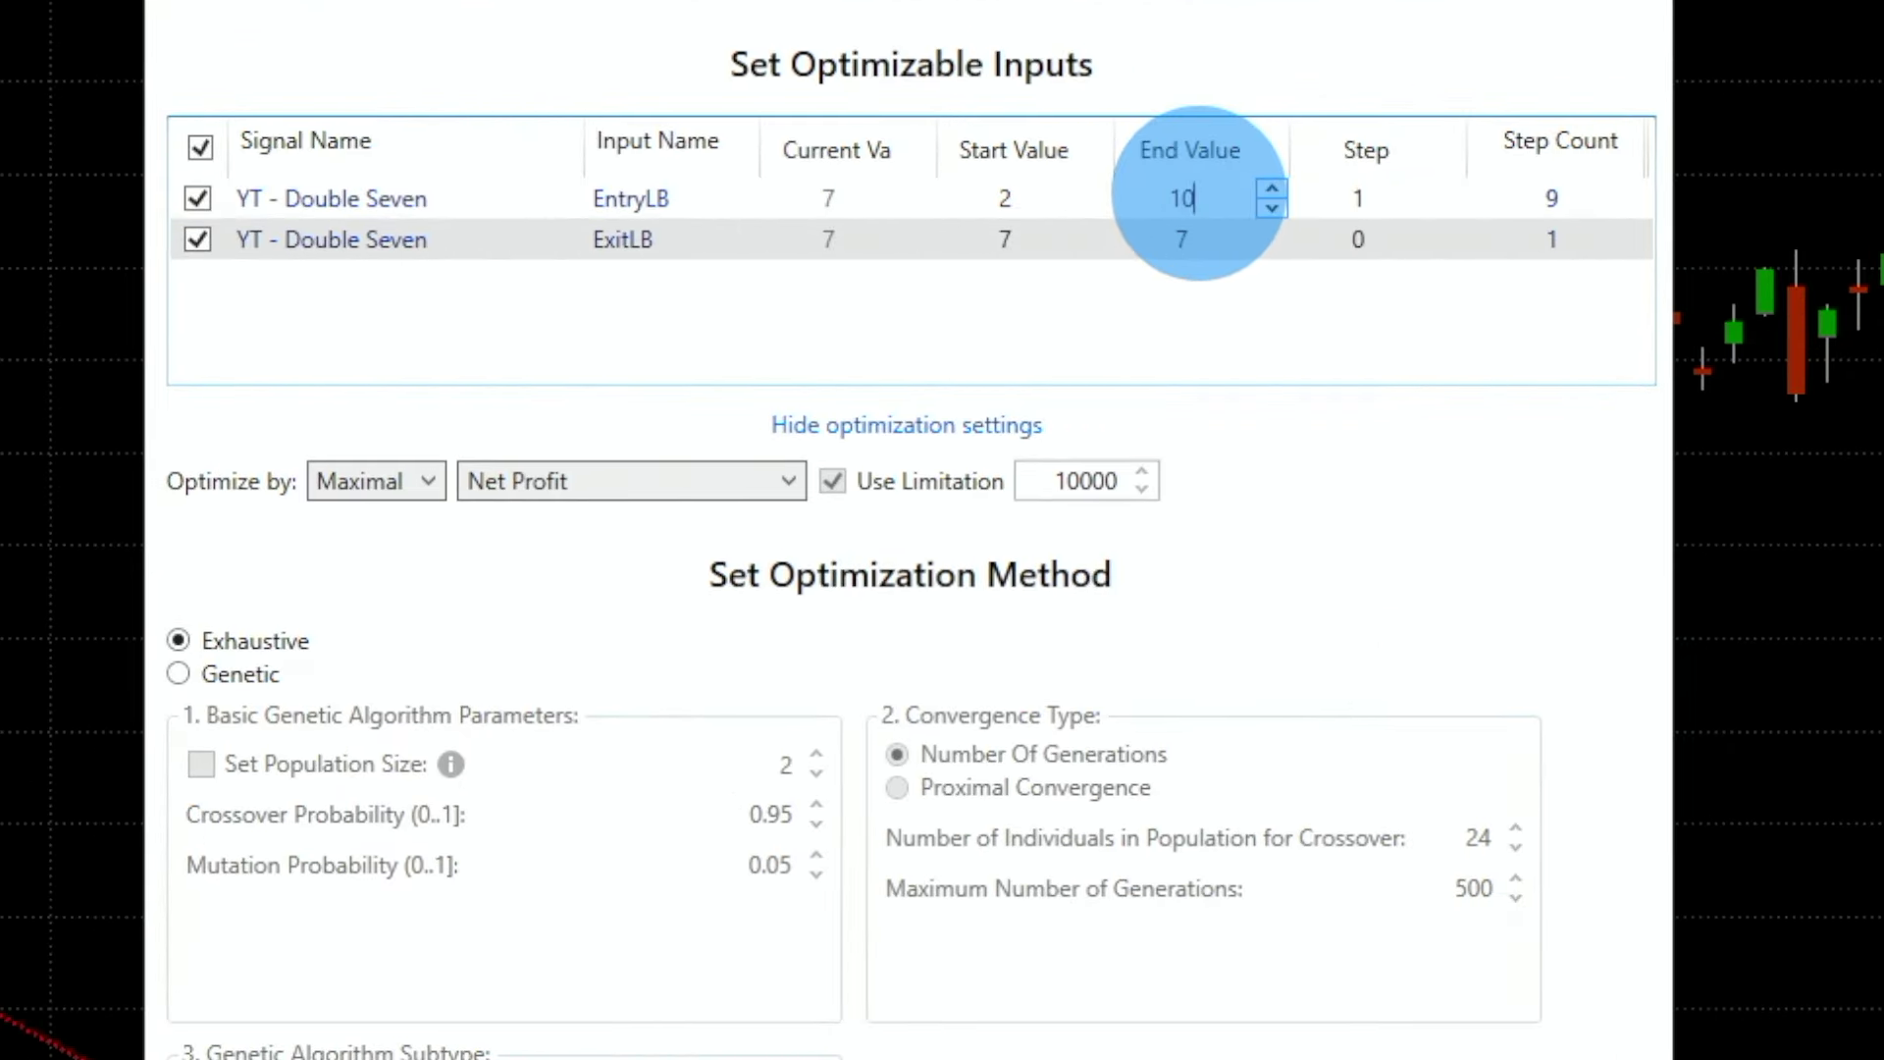
click(1042, 237)
double_click(1050, 238)
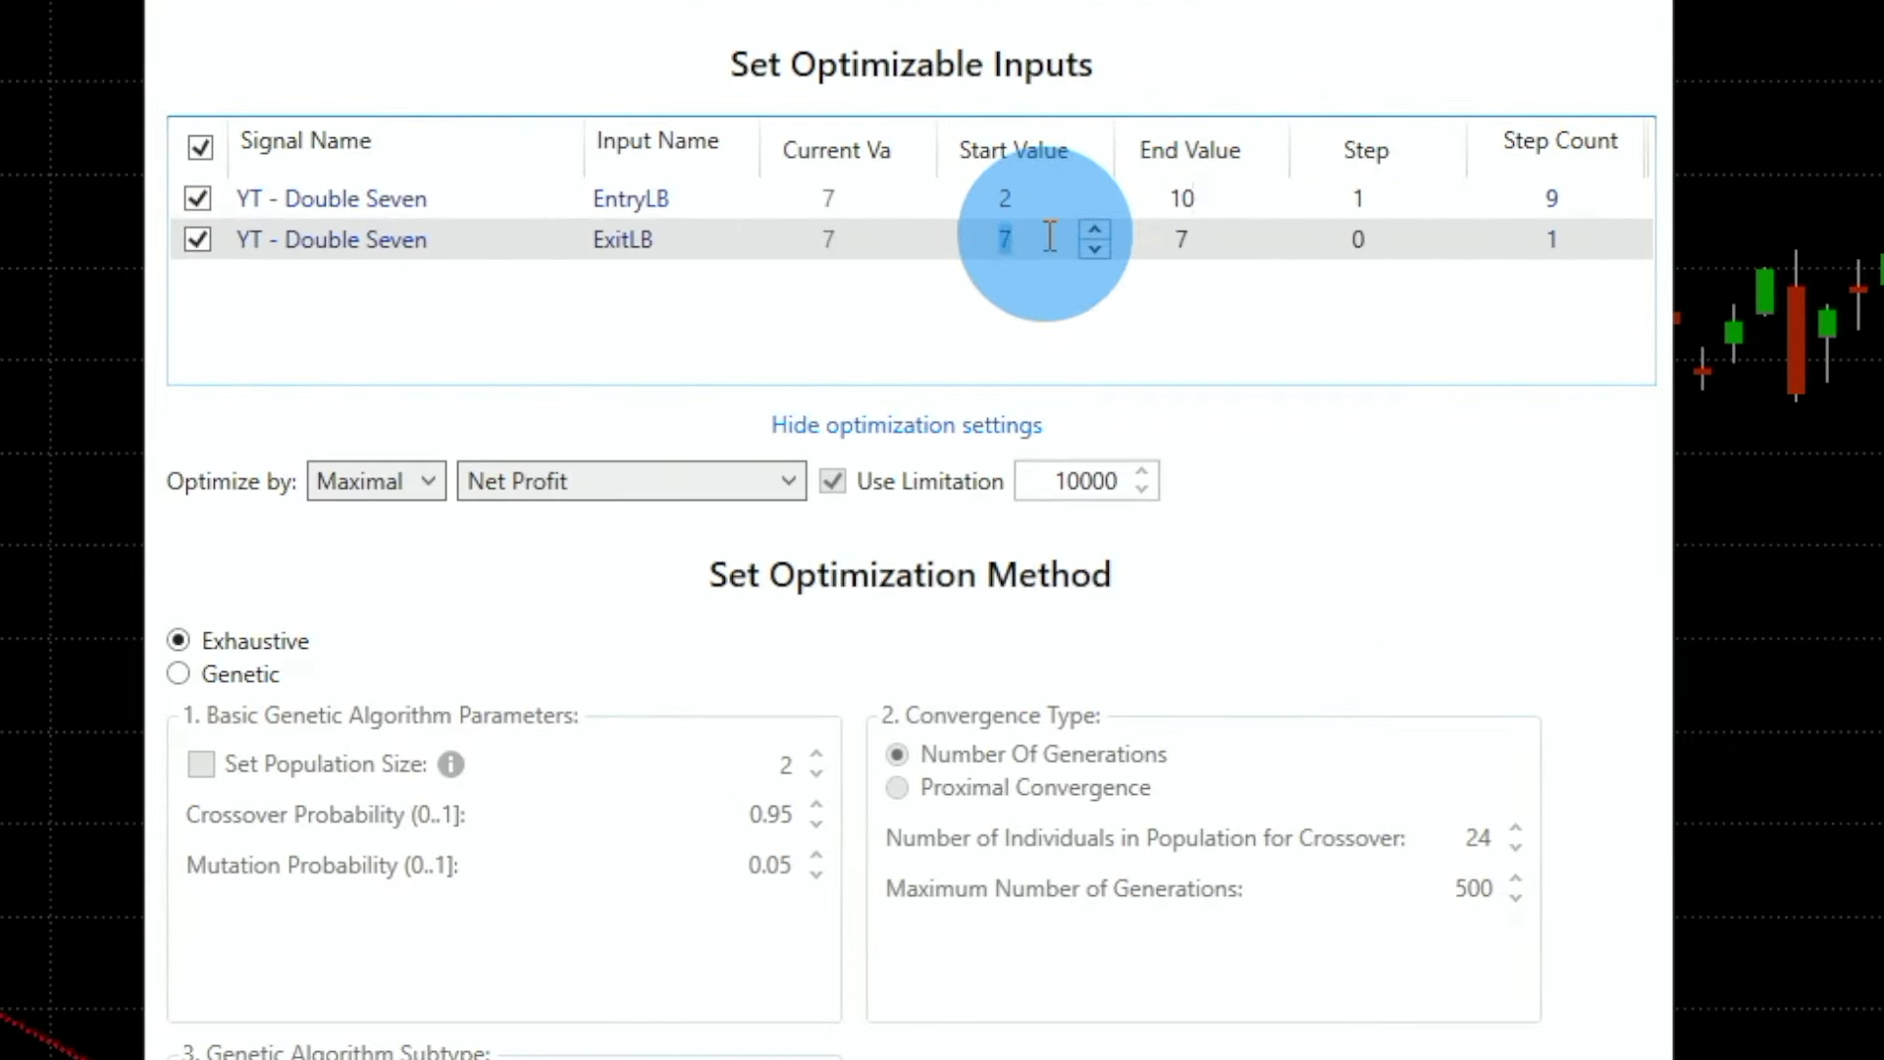
double_click(1193, 240)
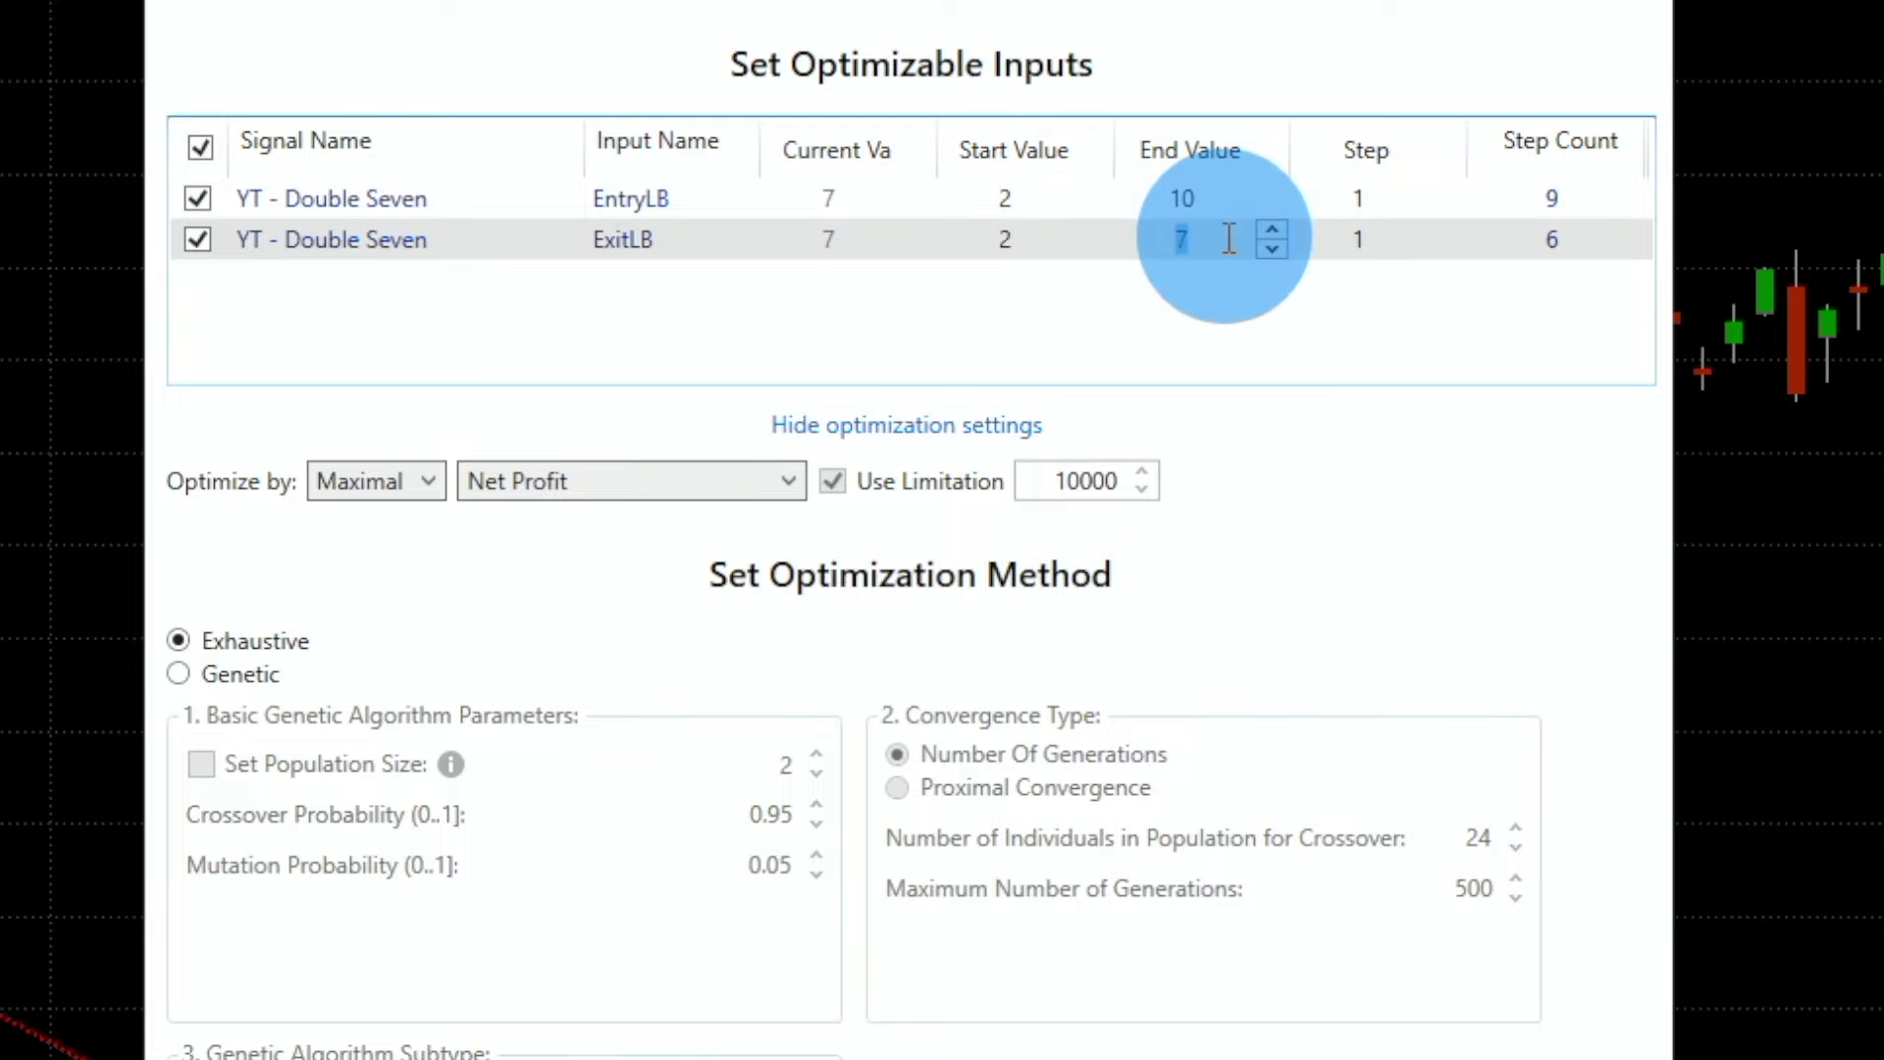
text(10)
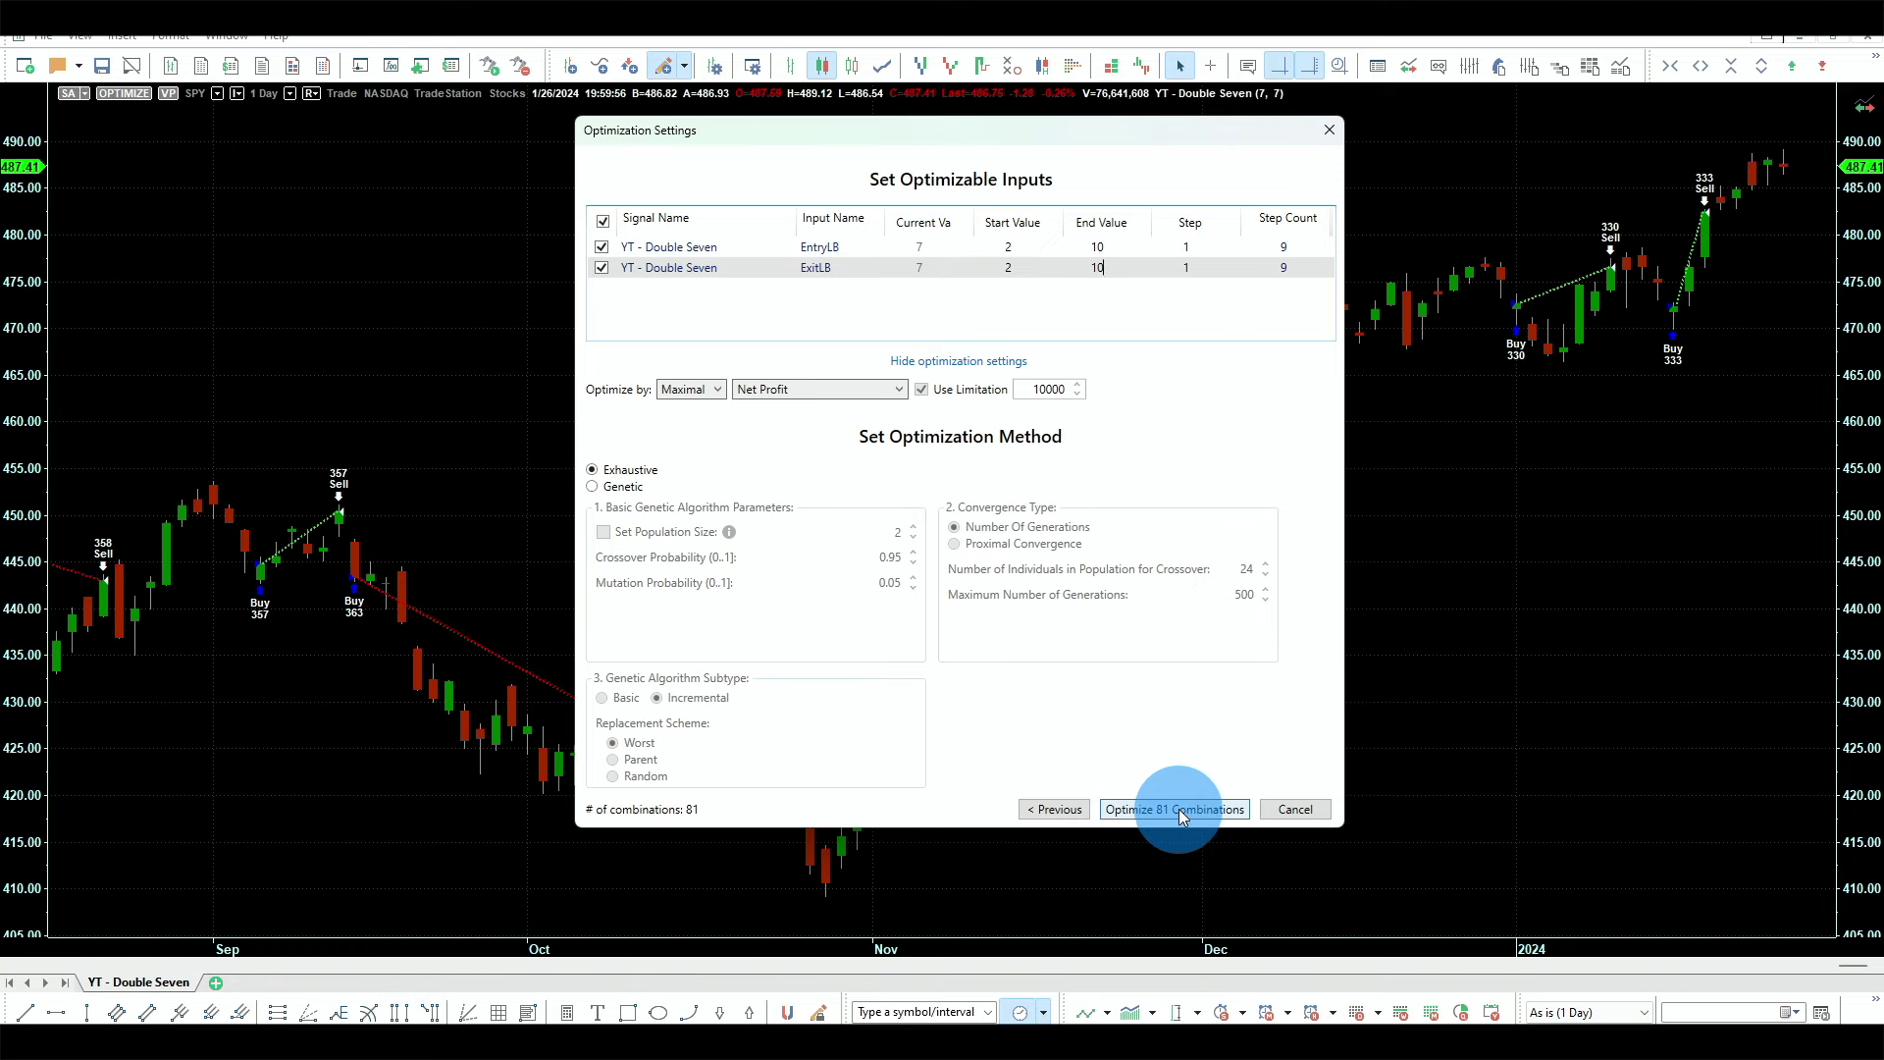
click(1179, 811)
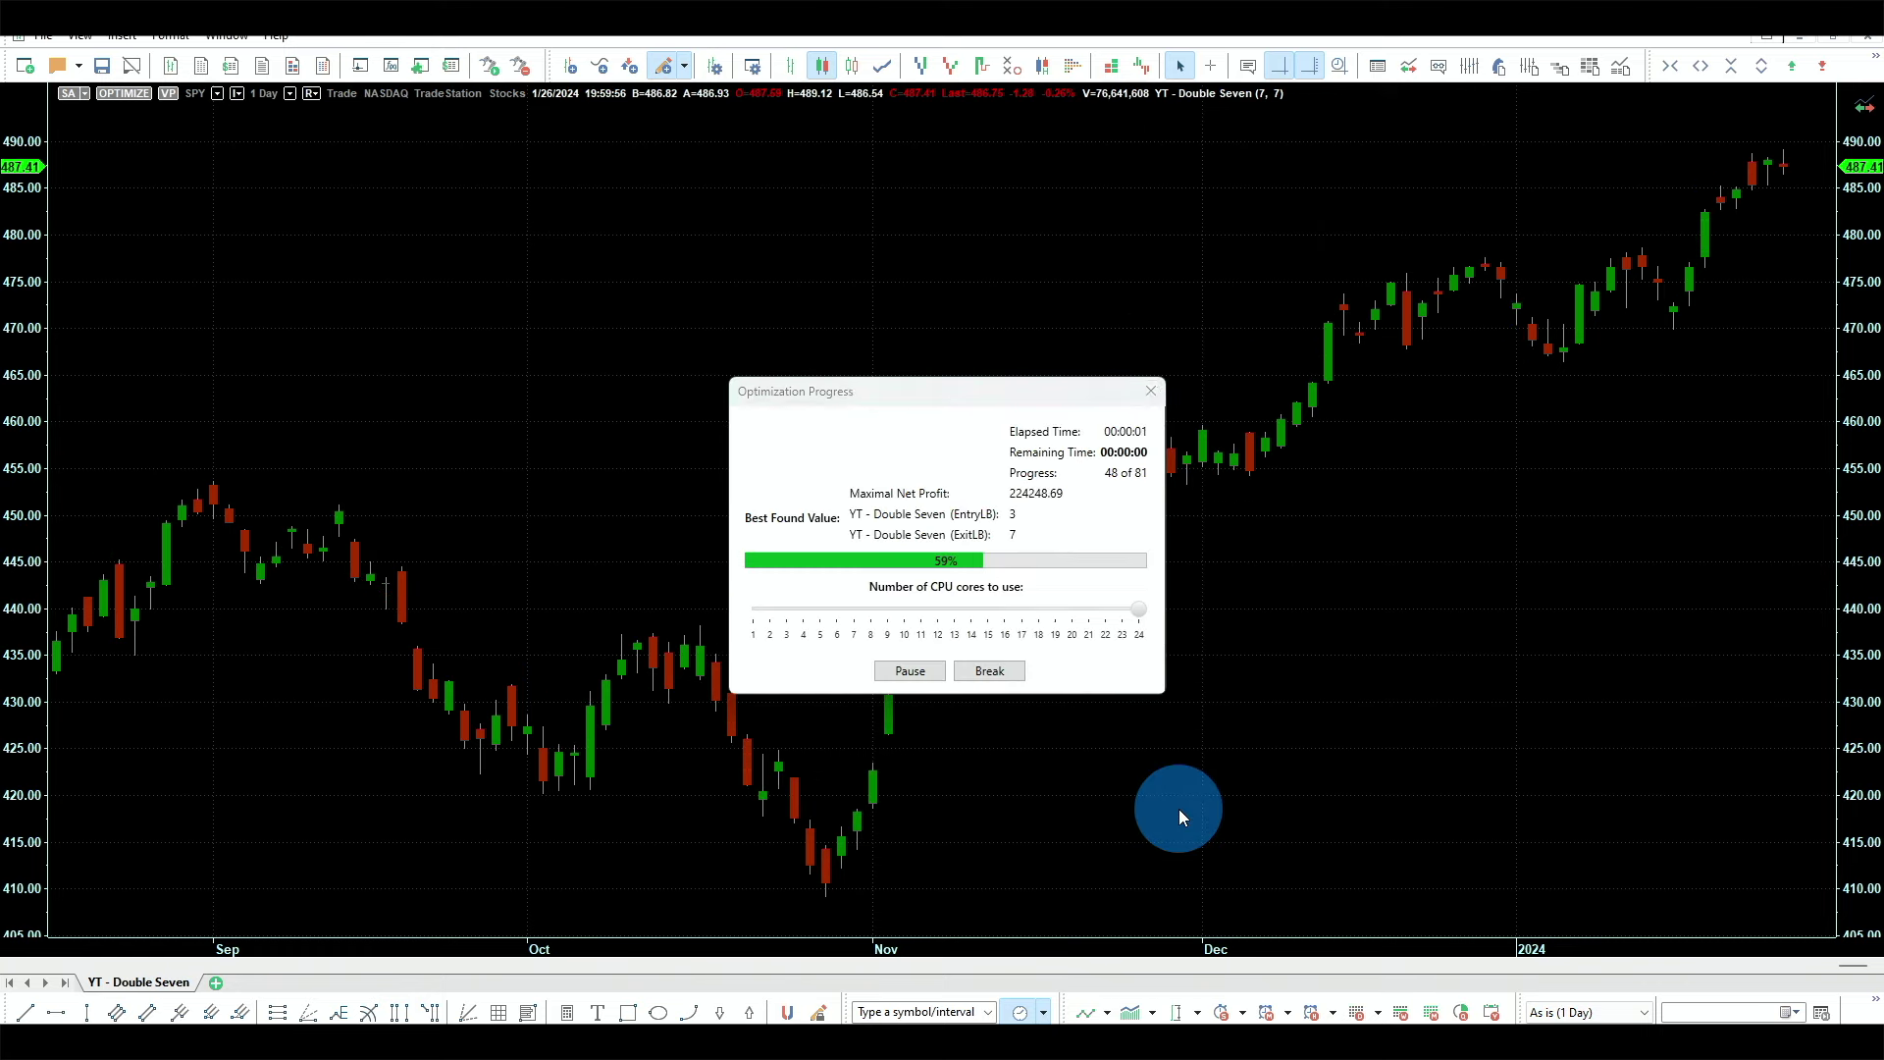
click(1337, 132)
scroll(1572, 393, down, 6)
click(1568, 454)
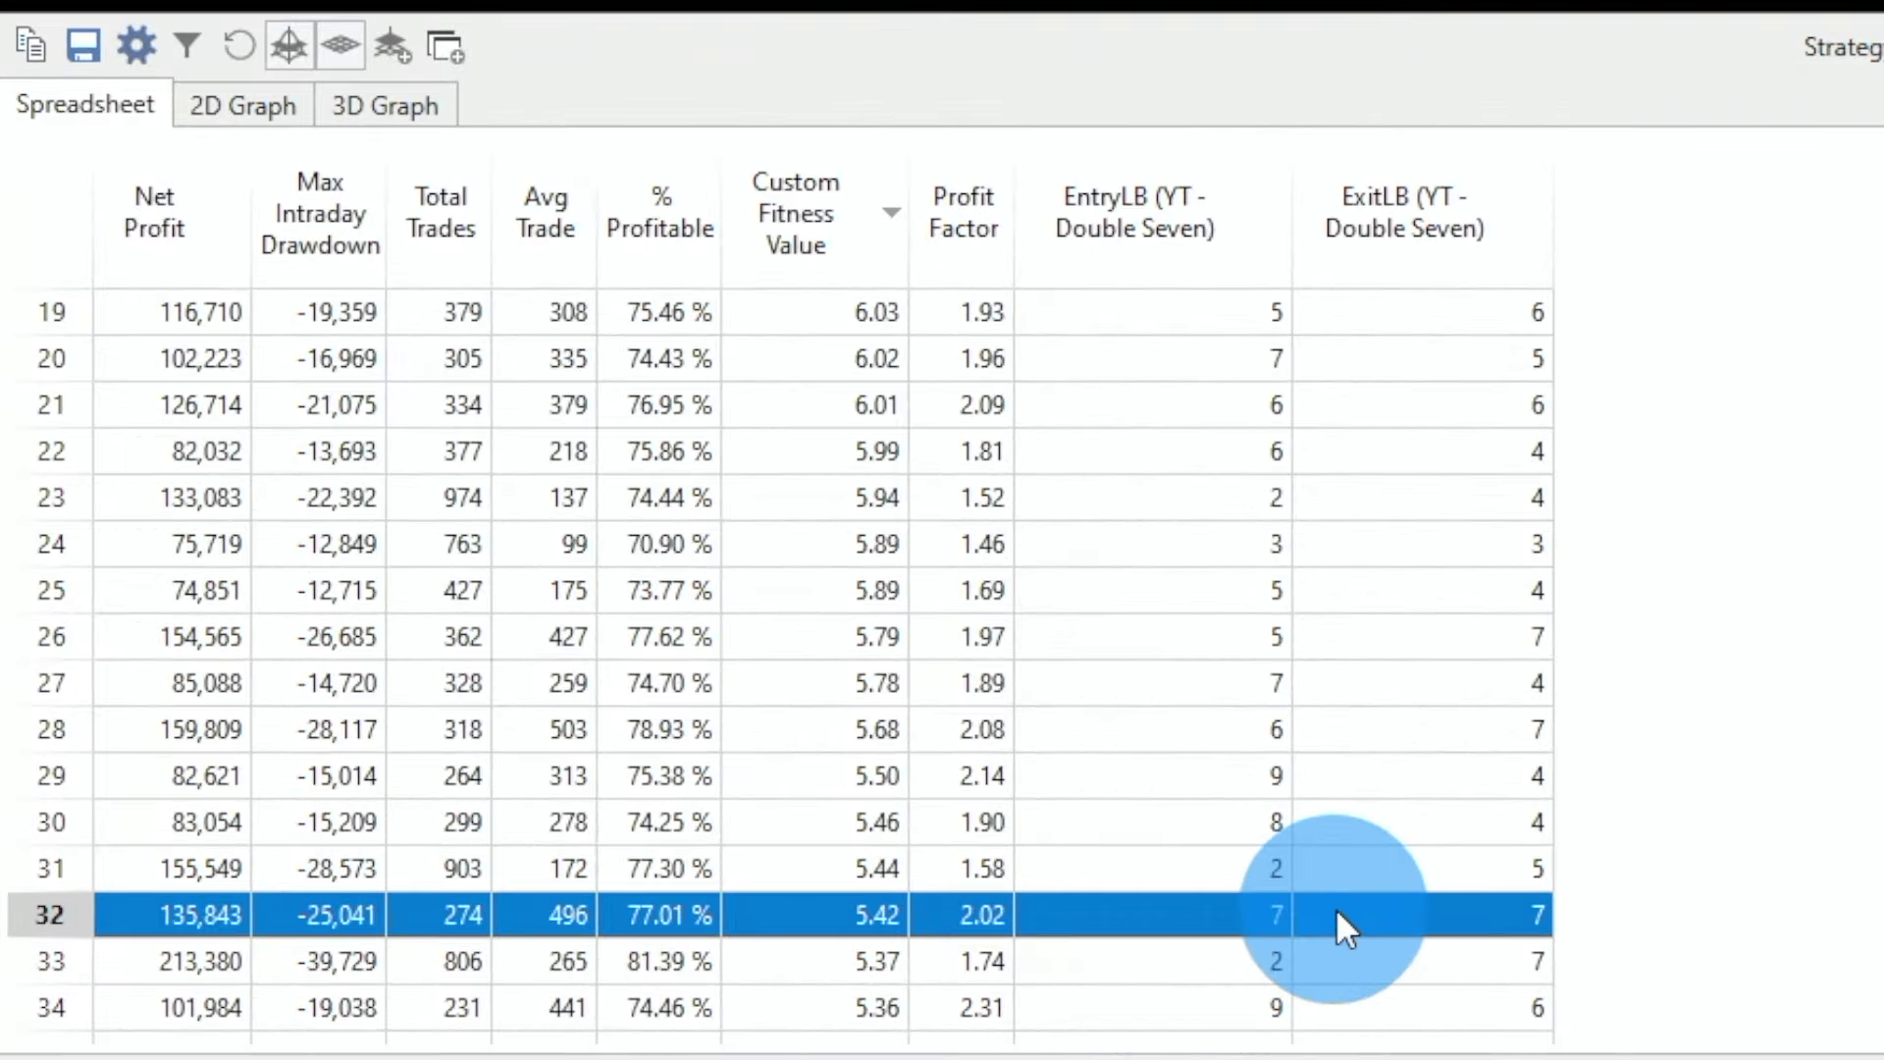
mouse_move(1336, 913)
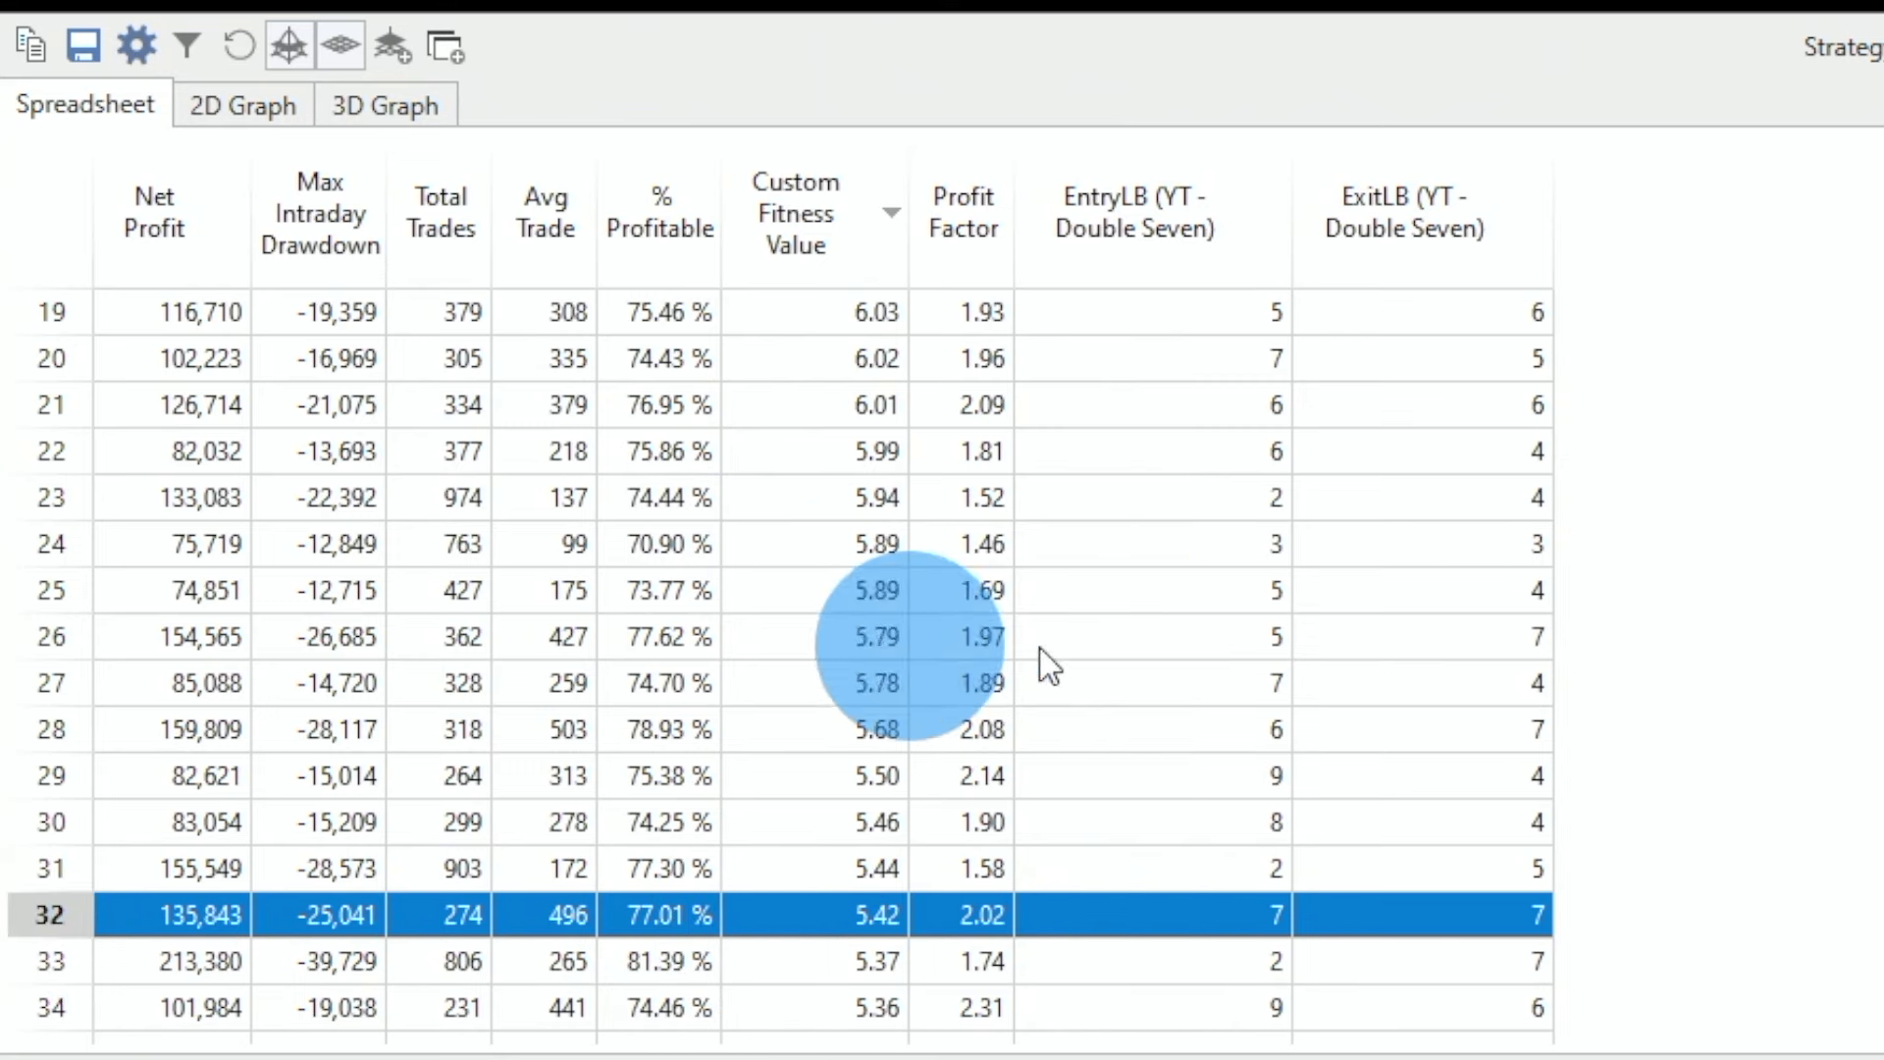
mouse_move(1179, 931)
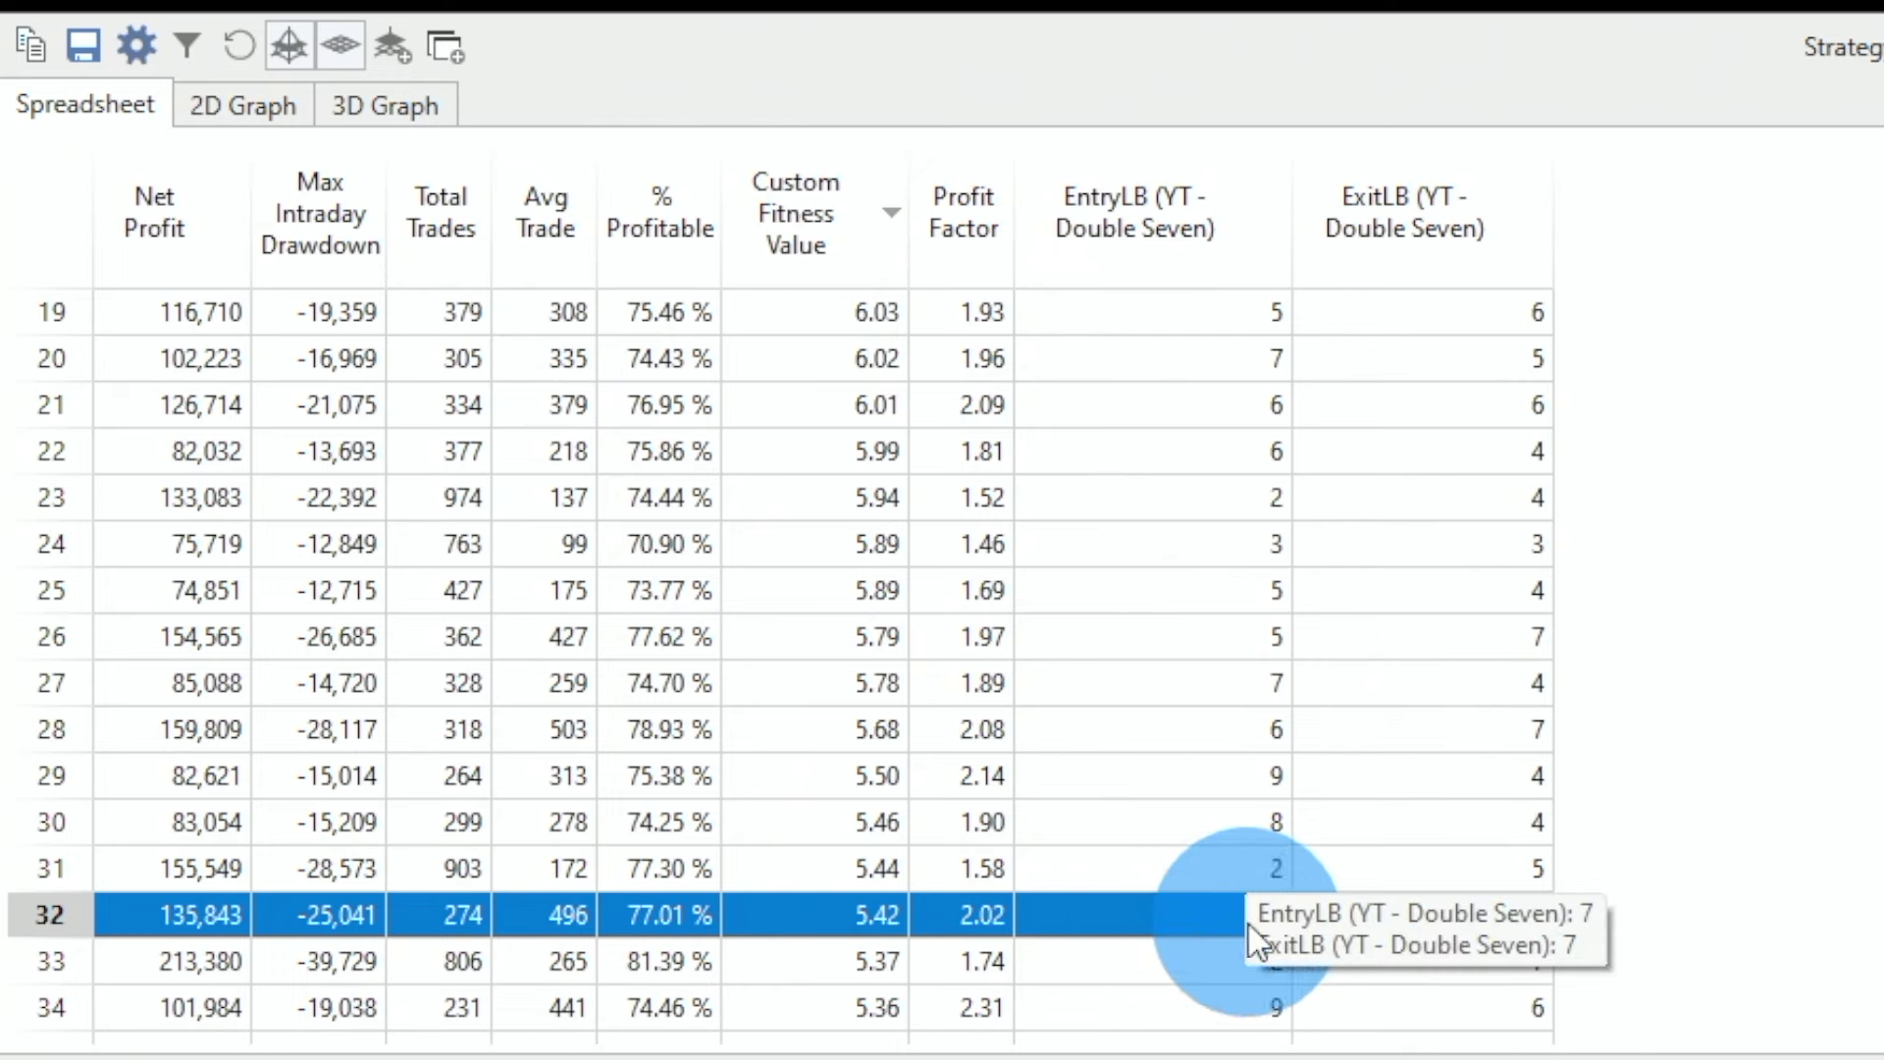
scroll(1782, 864, up, 6)
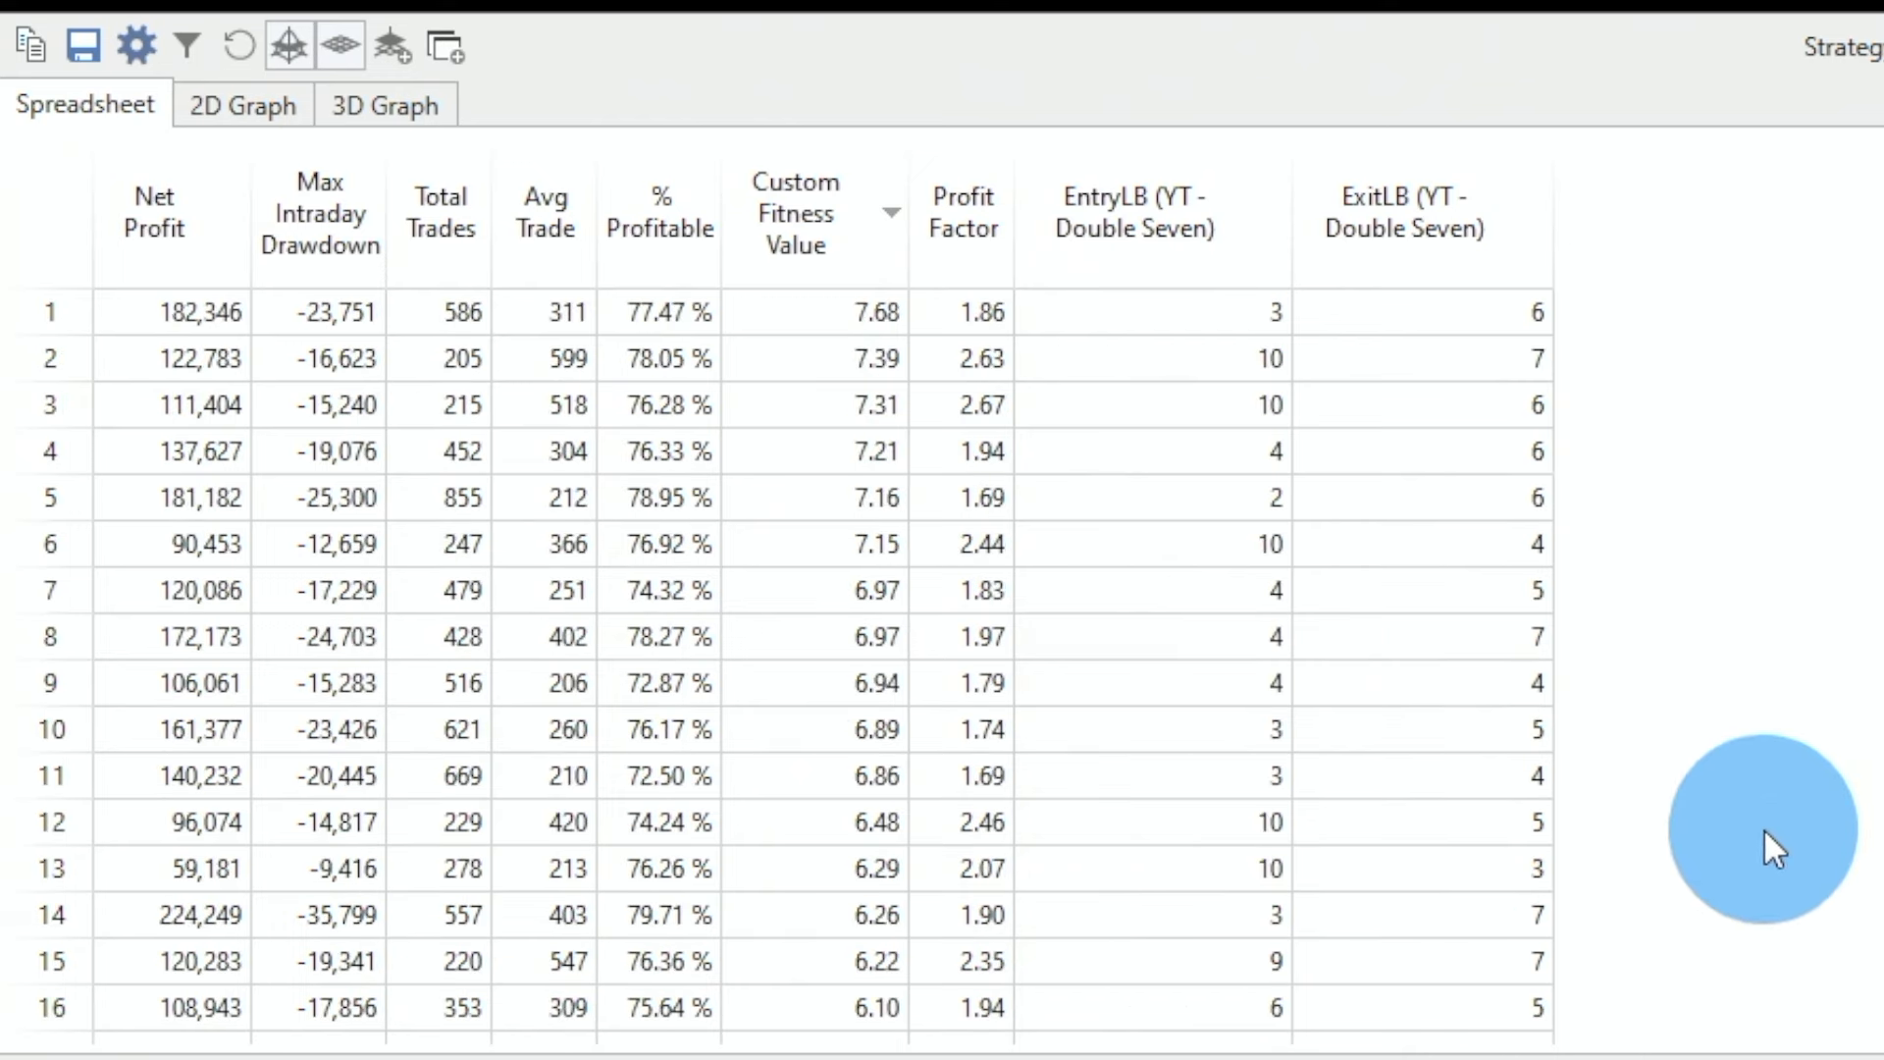
click(1204, 314)
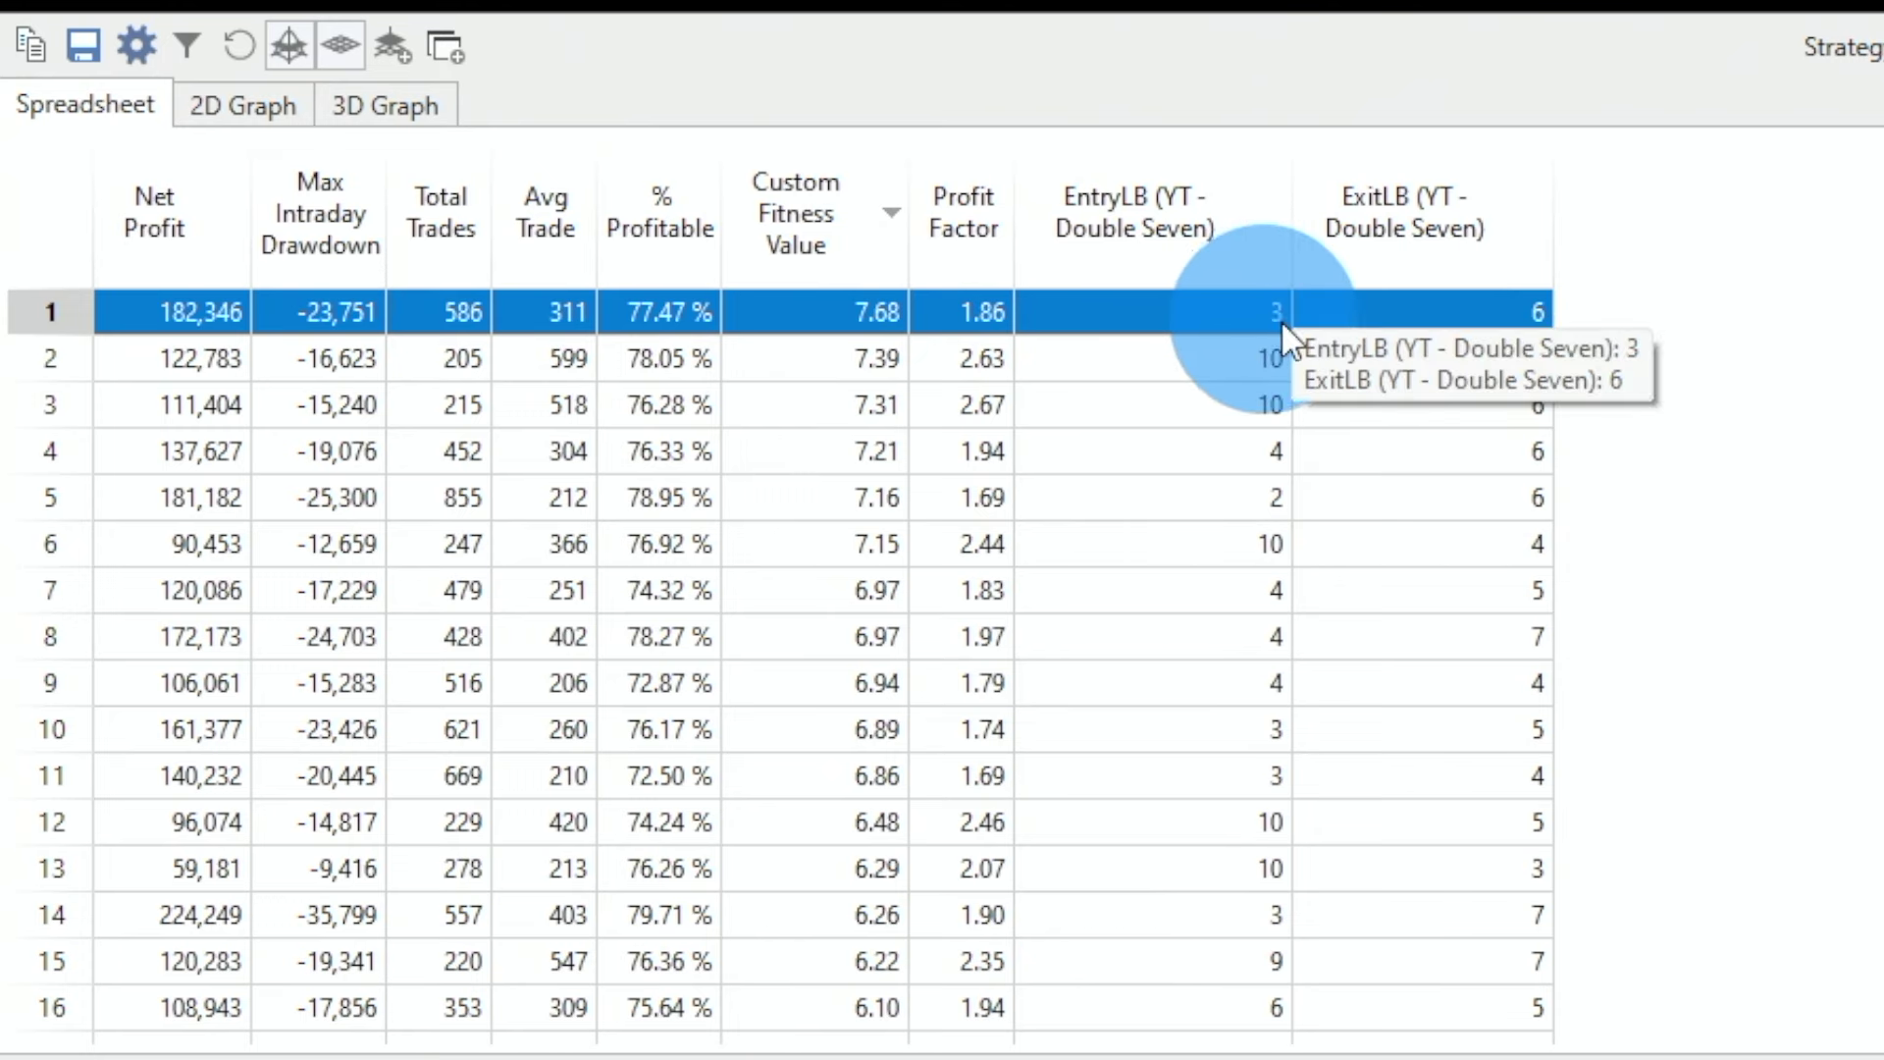
mouse_move(1270, 323)
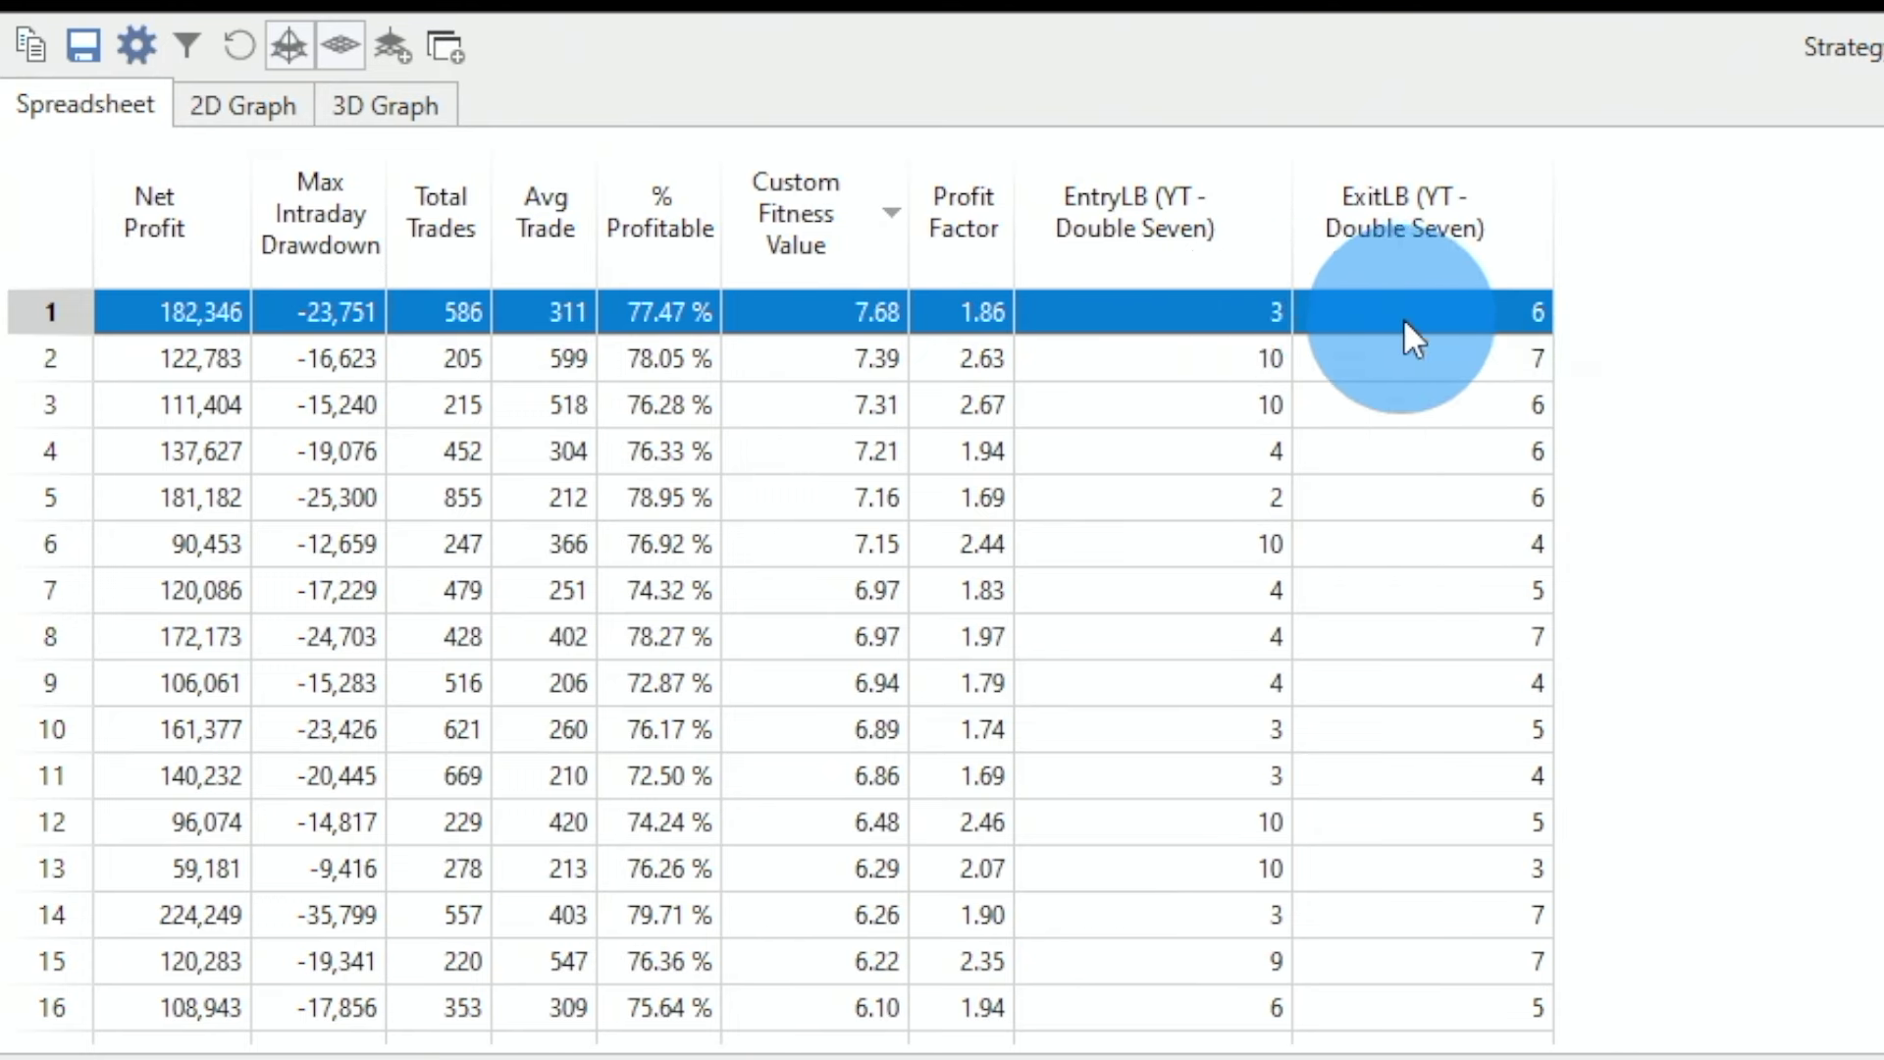
click(1267, 448)
click(1257, 487)
click(1414, 496)
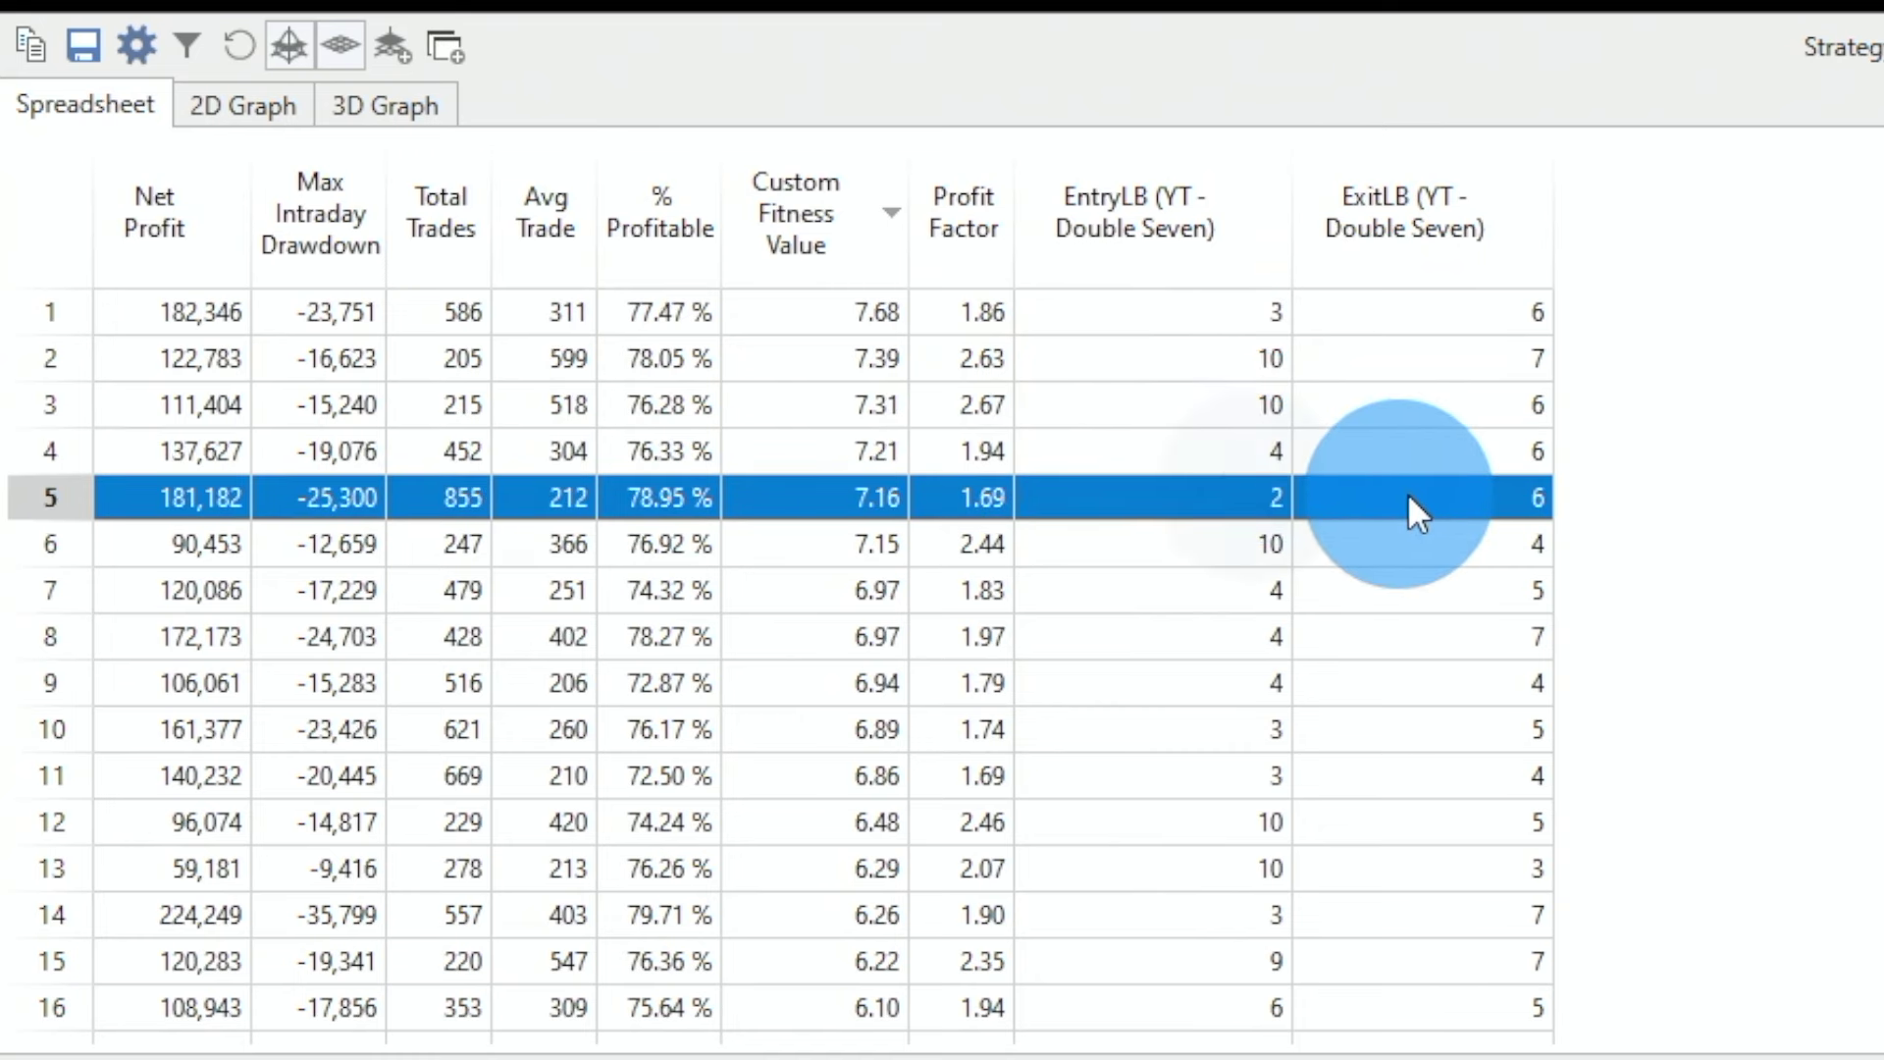
click(1266, 578)
click(1451, 581)
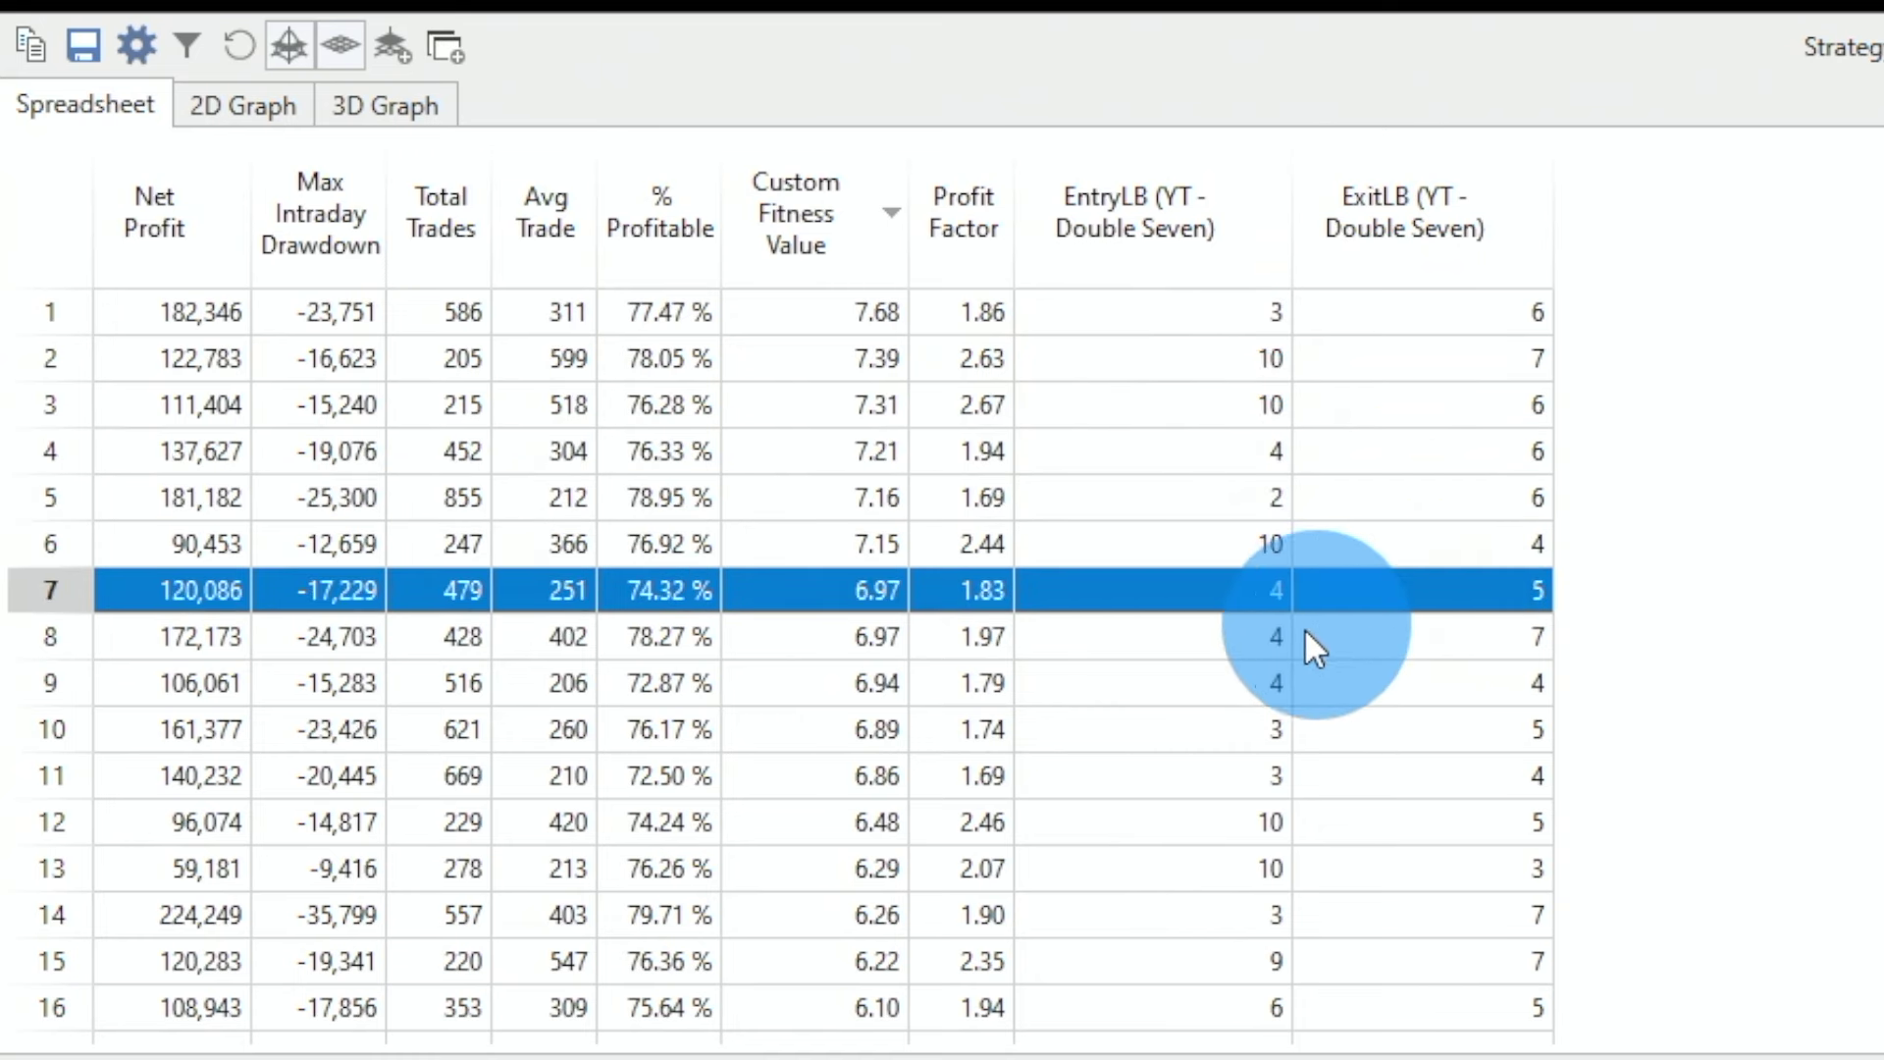
click(1364, 637)
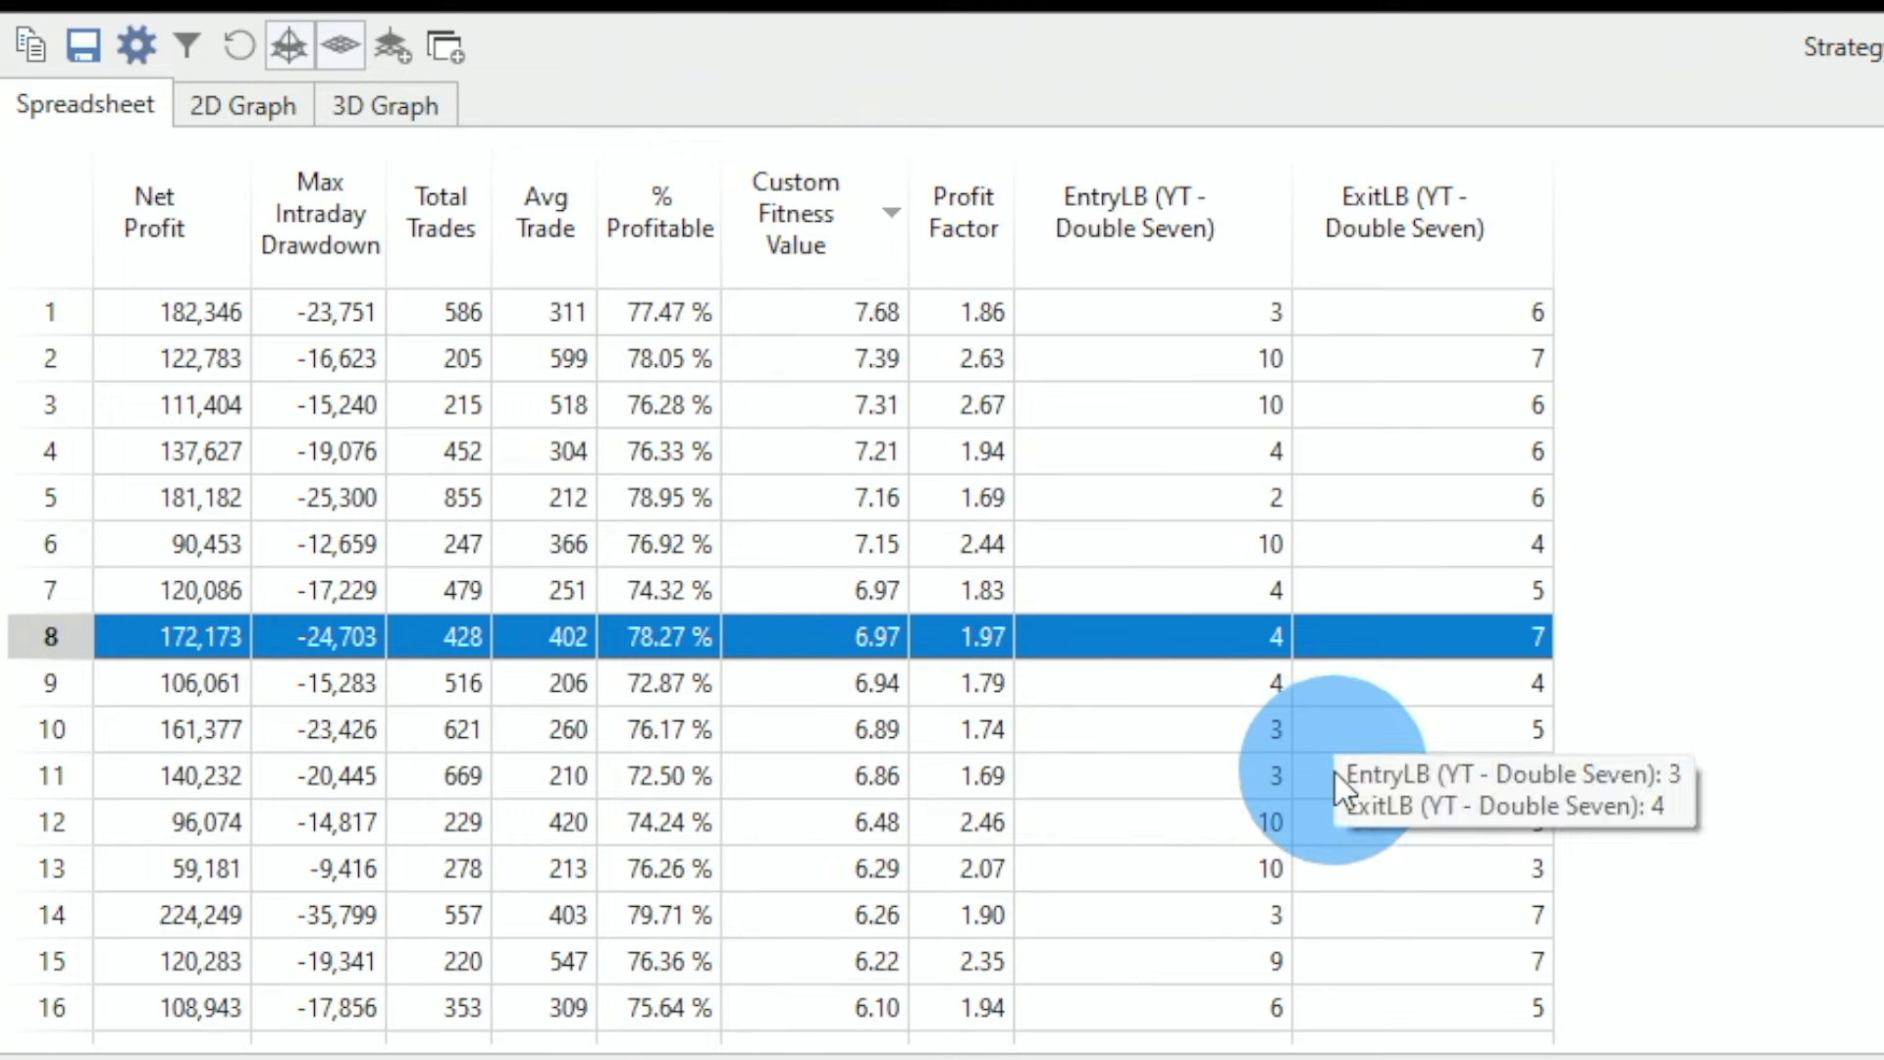
click(1331, 820)
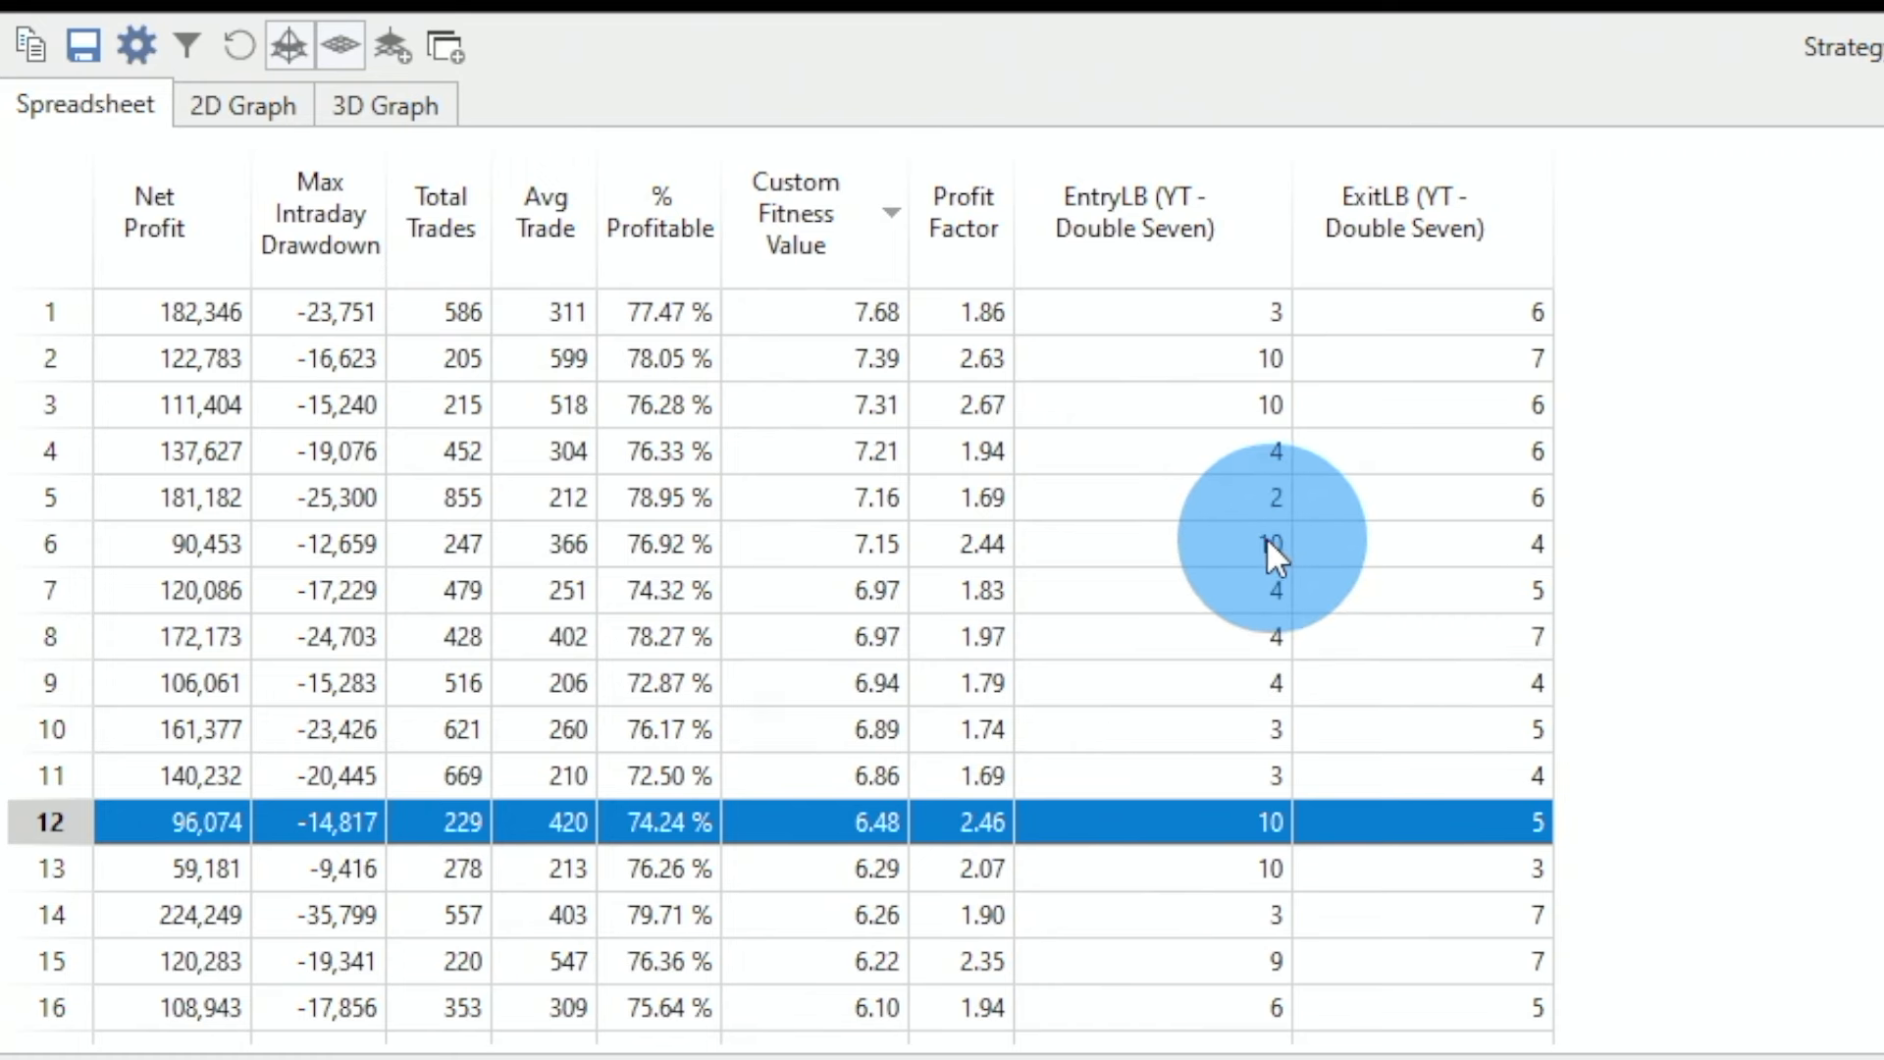
click(1194, 534)
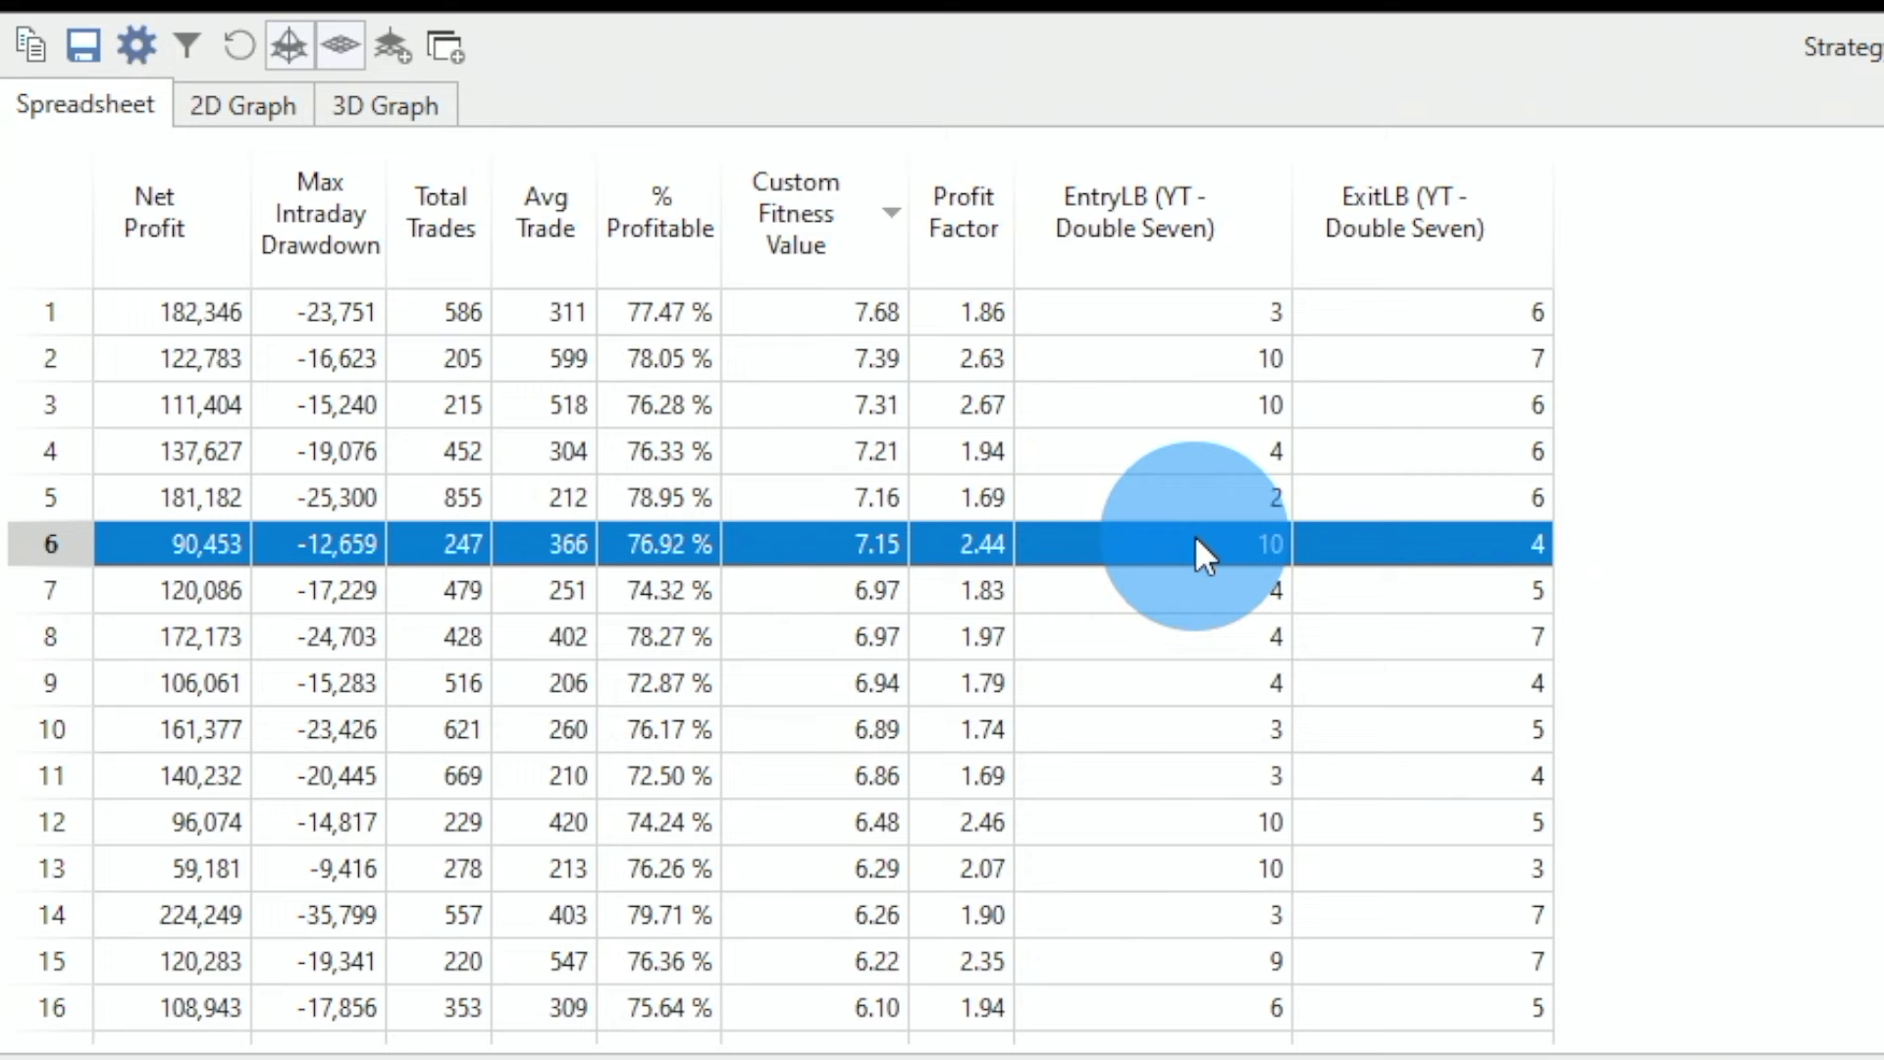
click(1212, 407)
click(1197, 362)
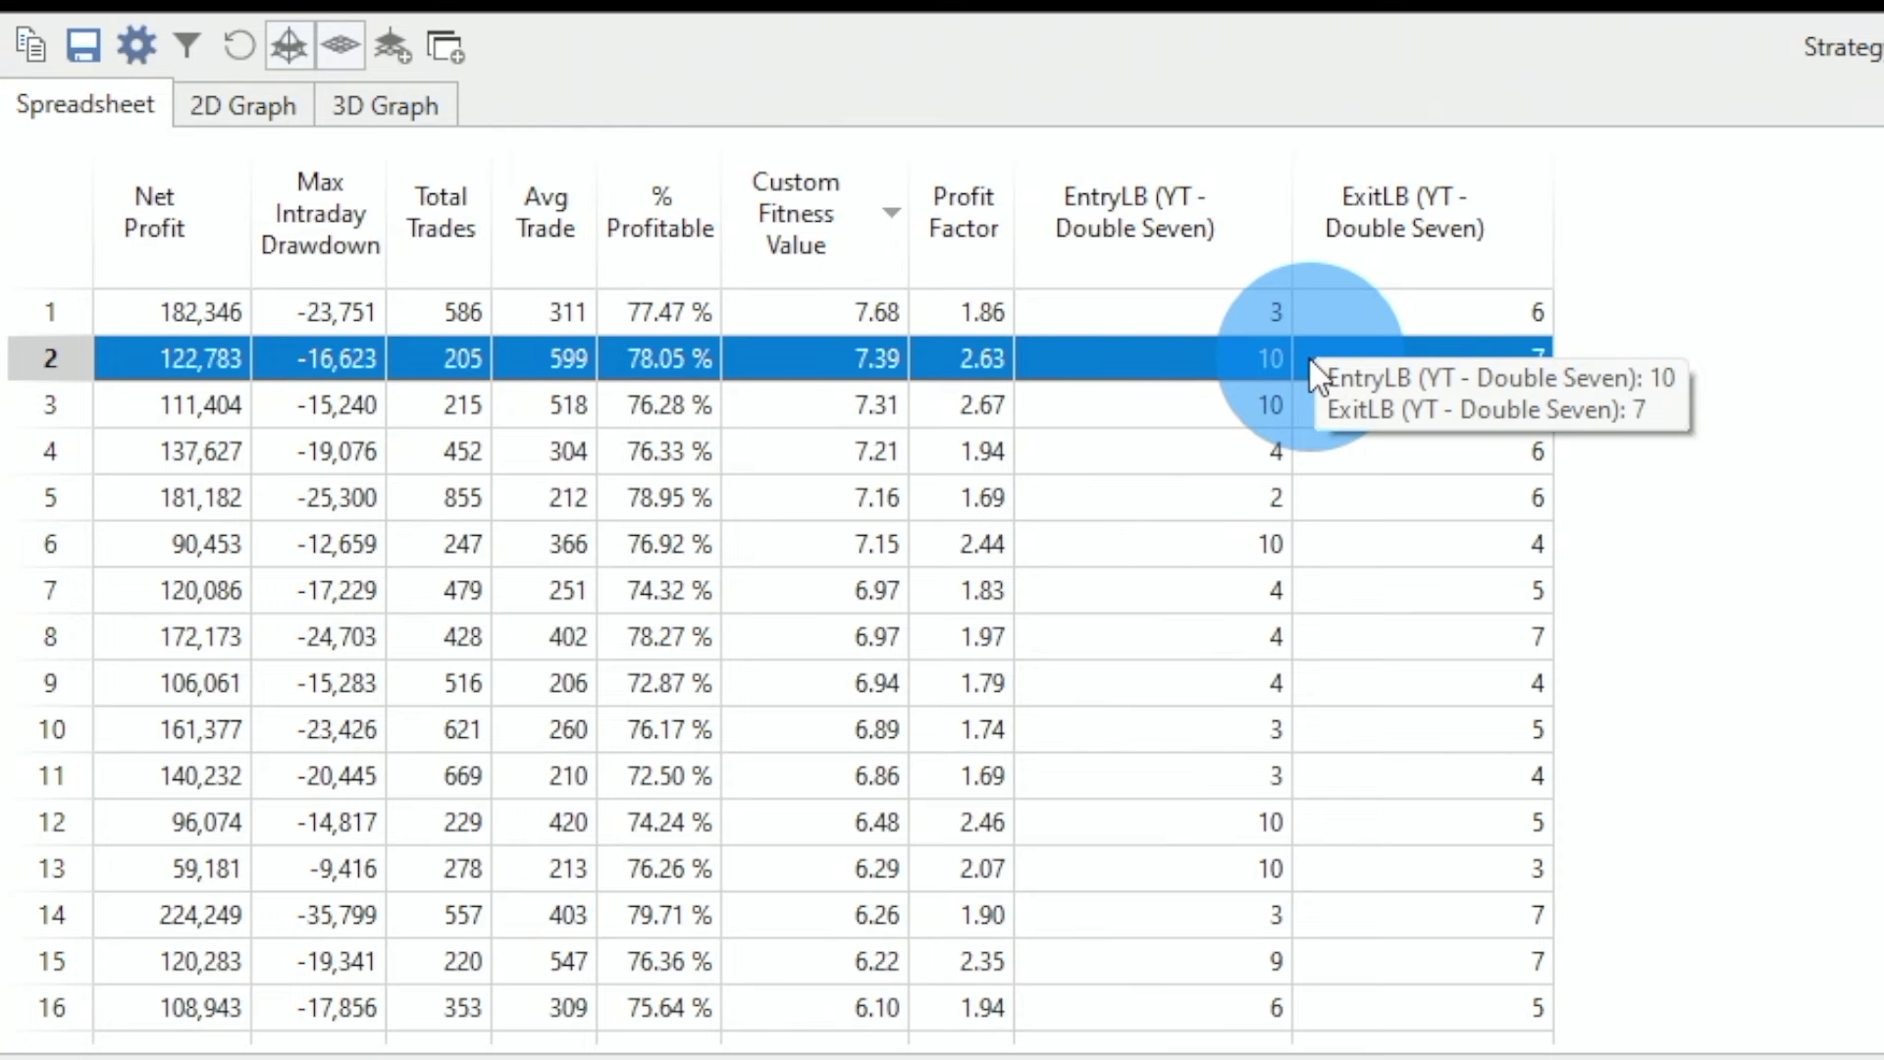
mouse_move(472, 363)
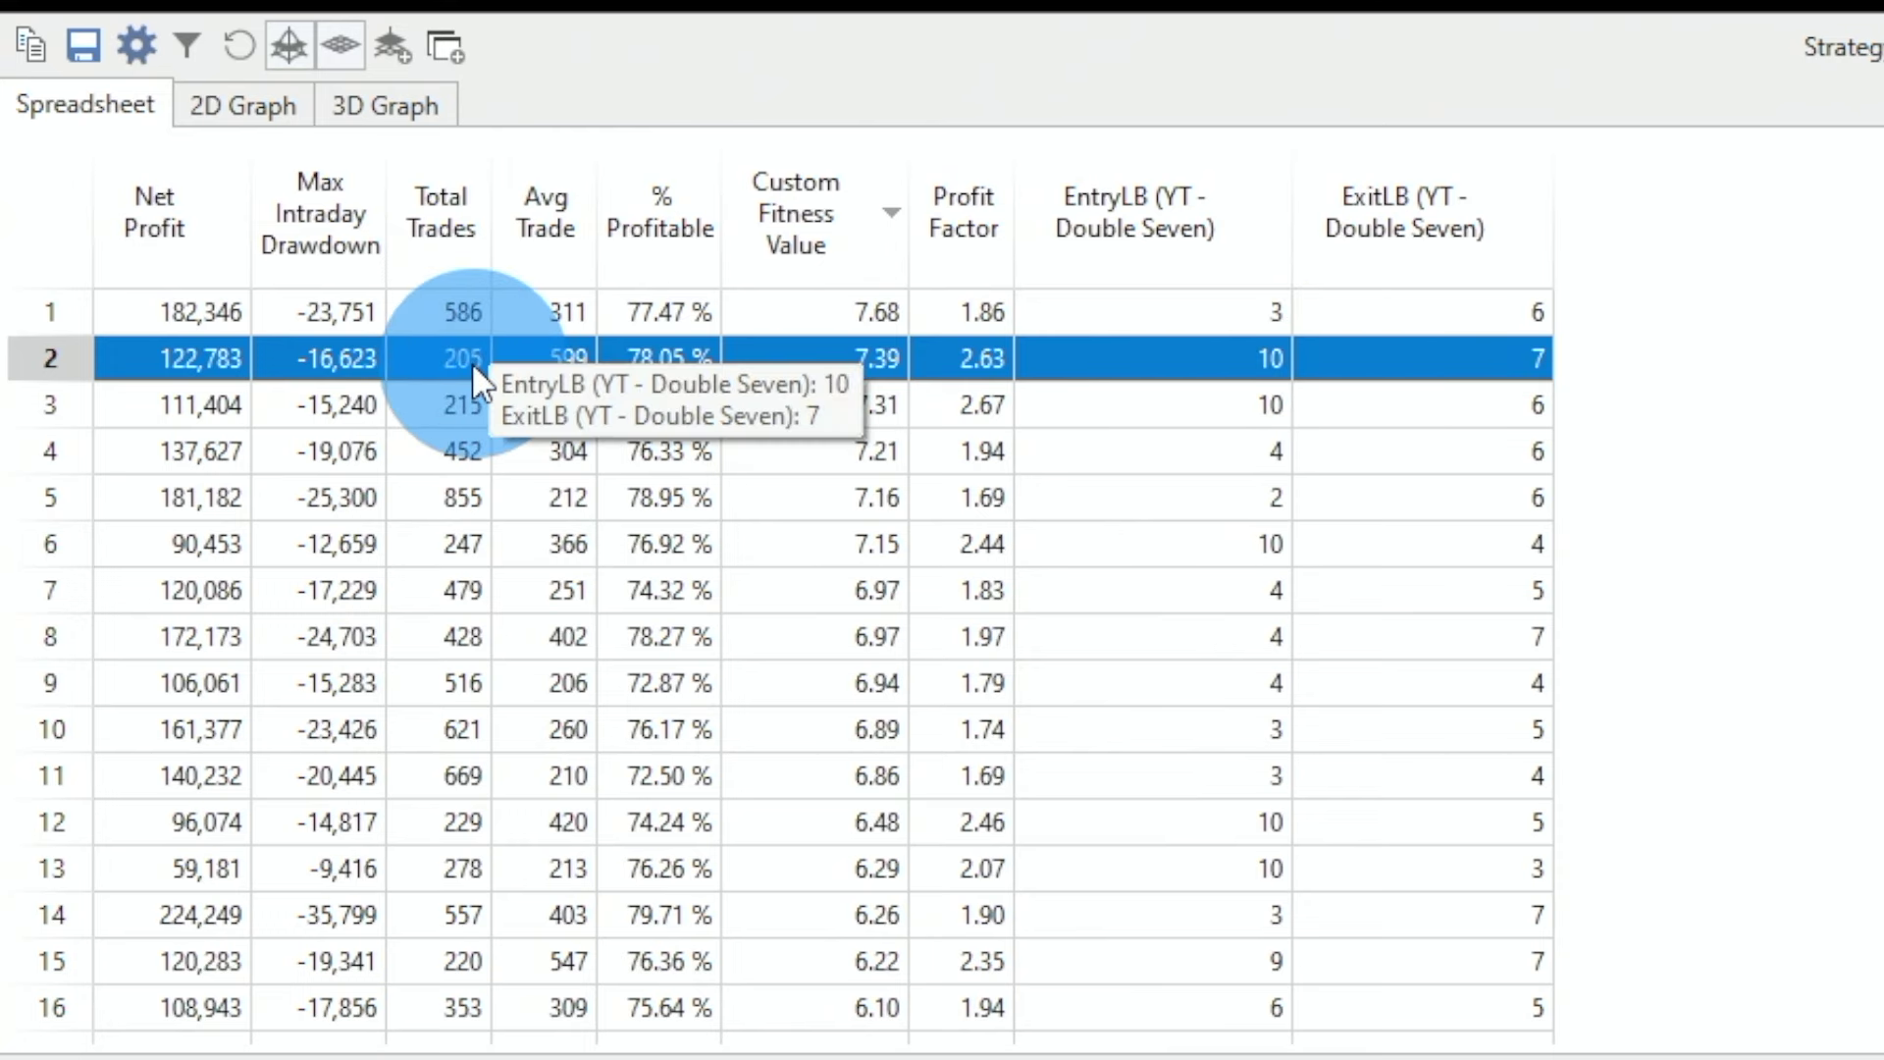
click(437, 545)
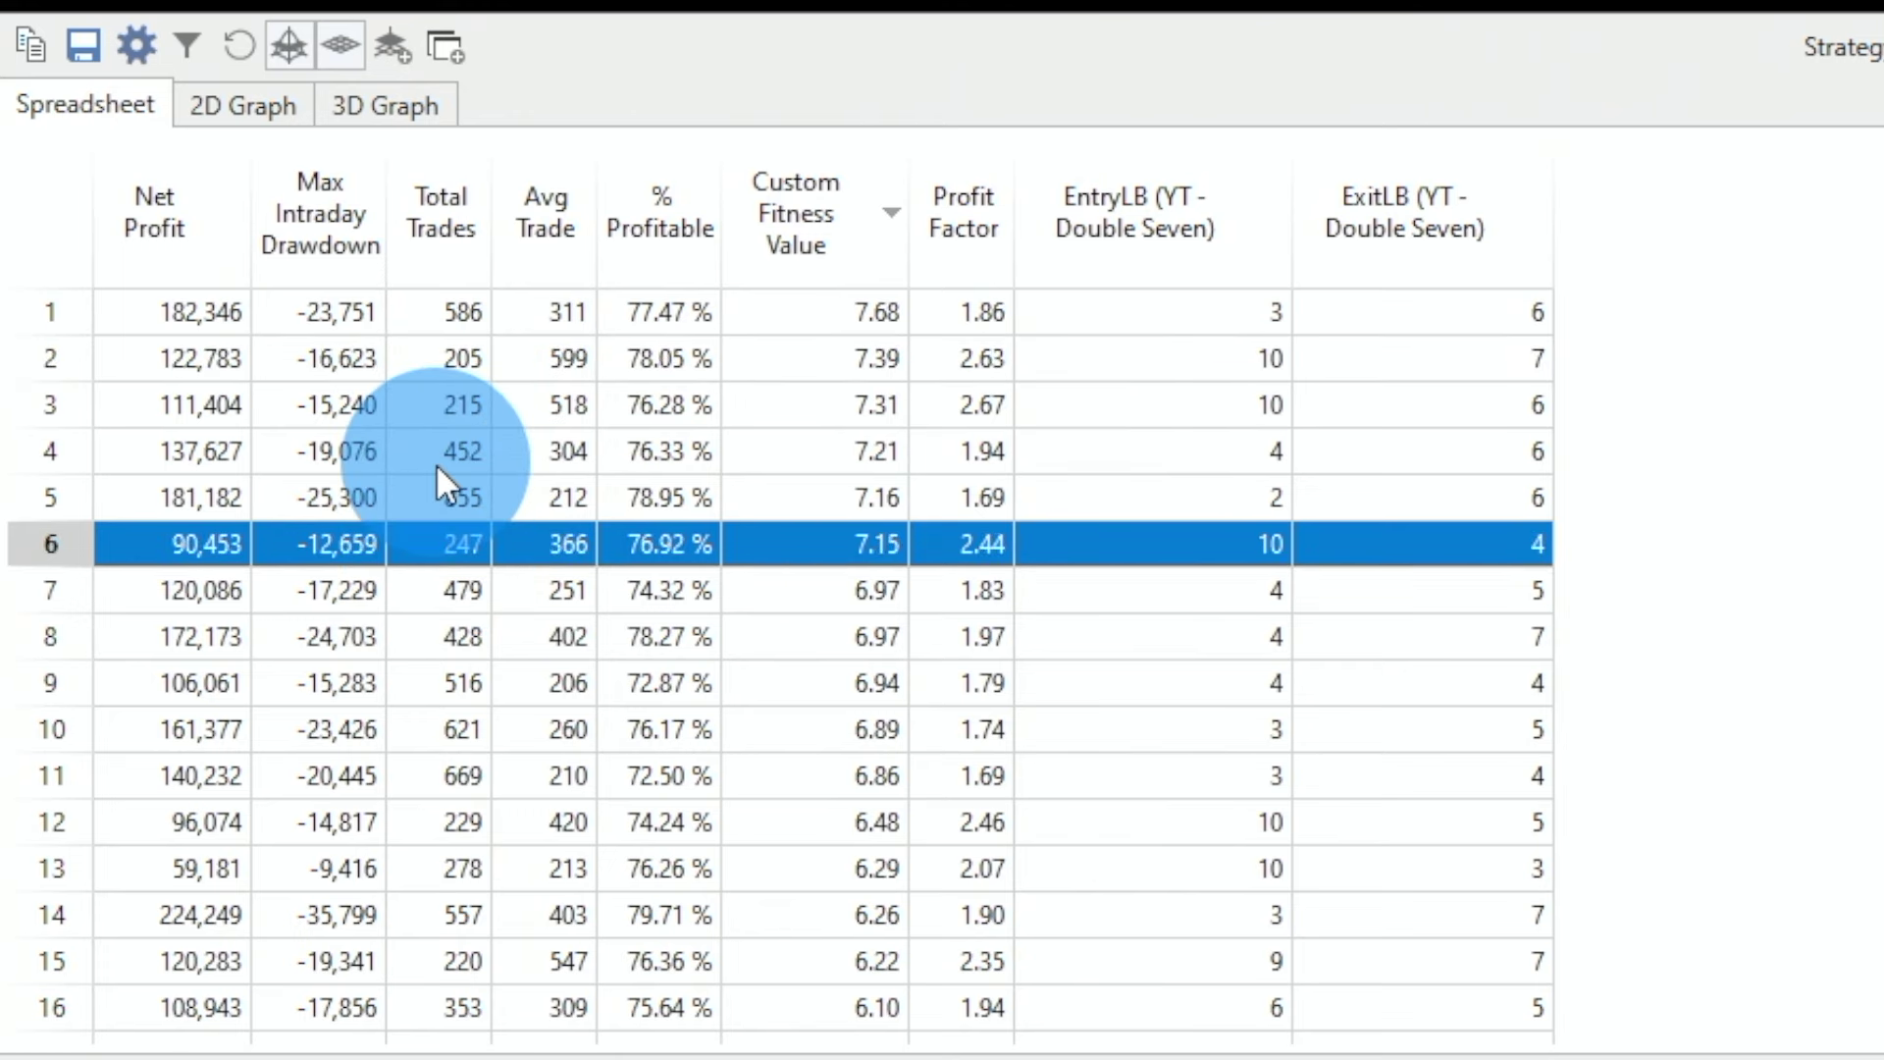
mouse_move(436, 464)
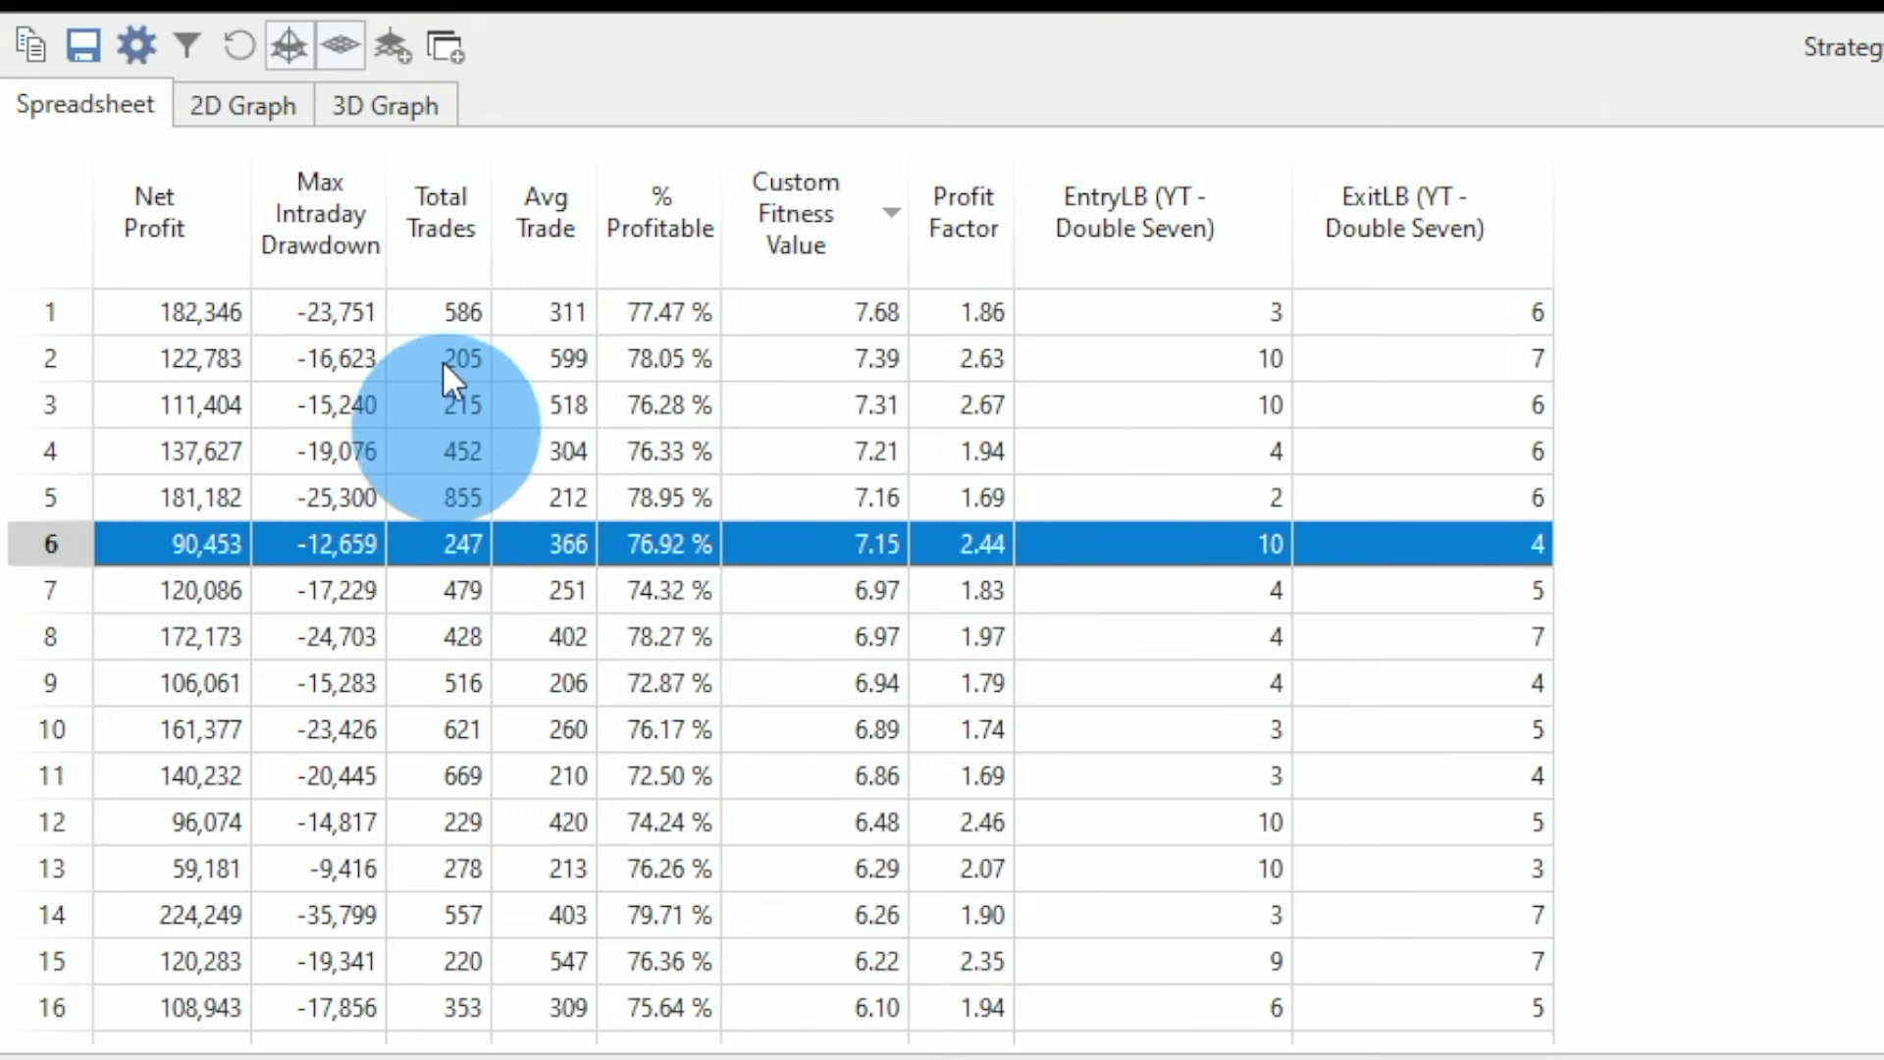
click(474, 501)
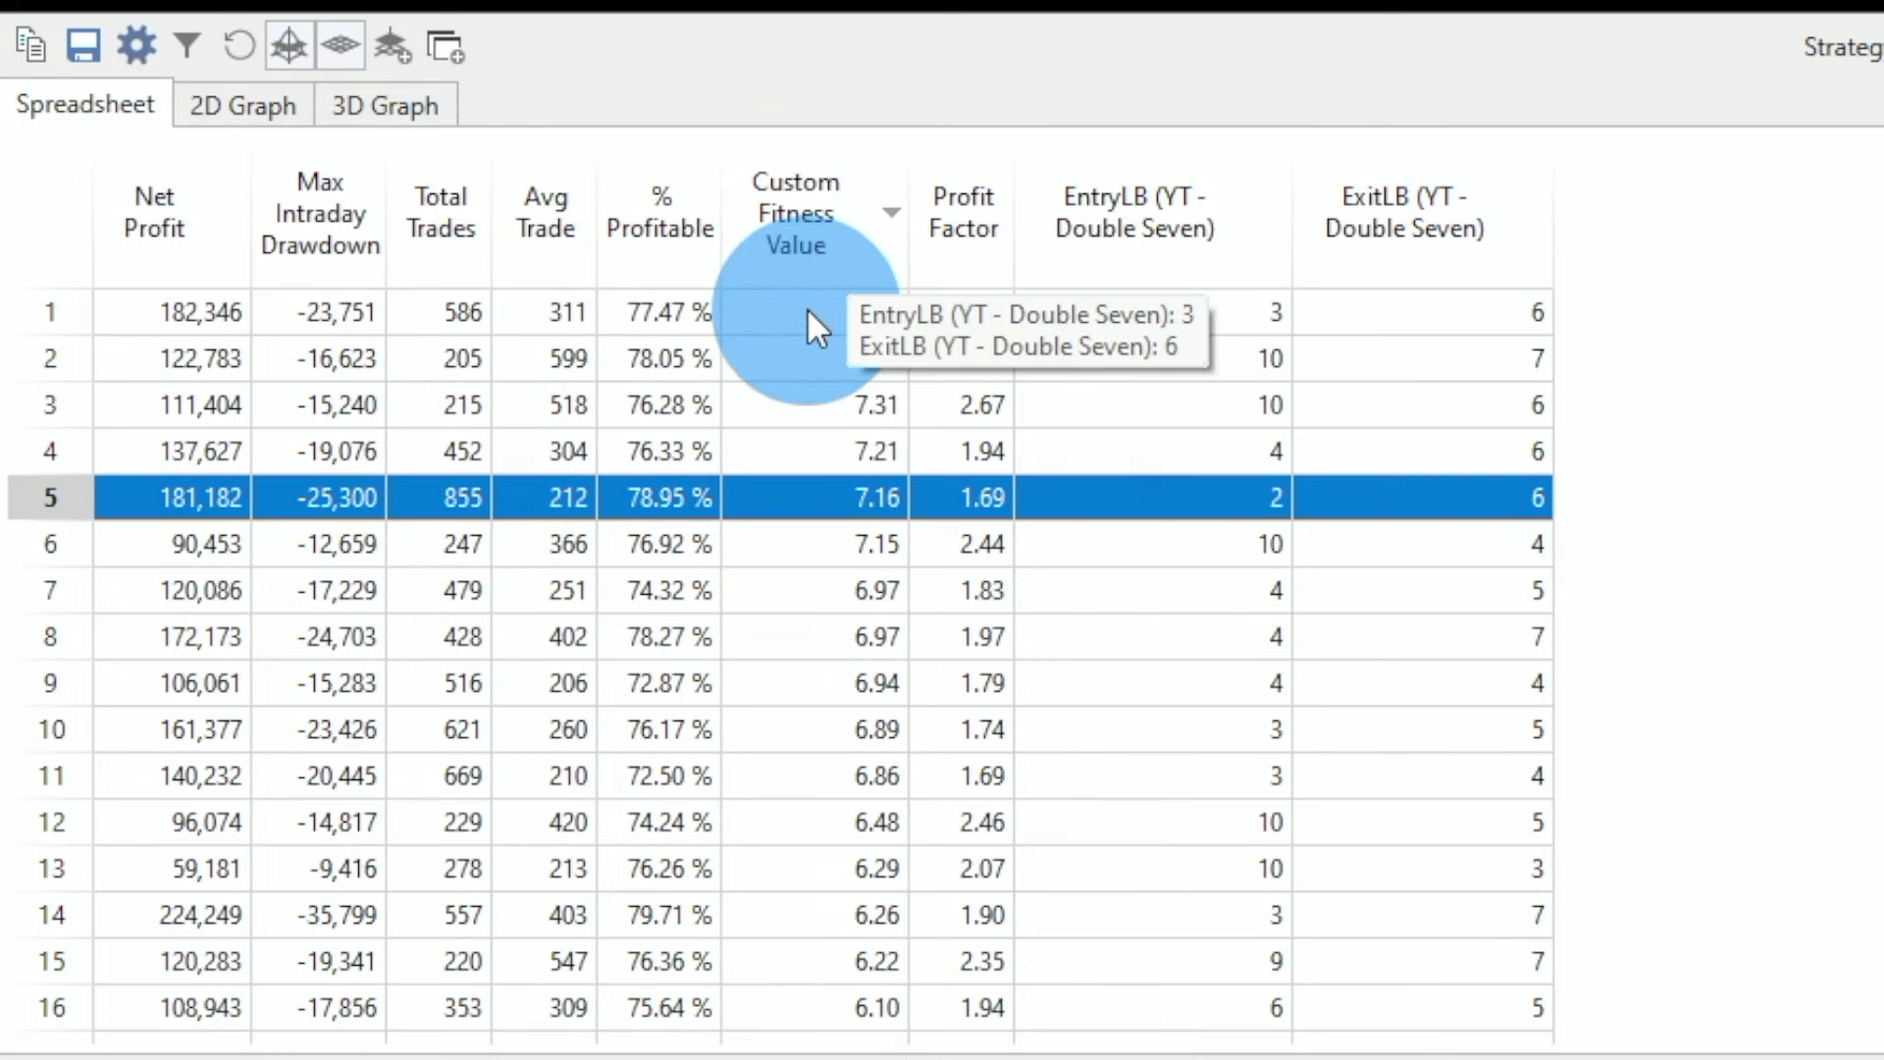
Apply the top-ranked EntryLB 3 and ExitLB 6 inputs to the SPY chart and open its performance report
double_click(69, 313)
click(1114, 677)
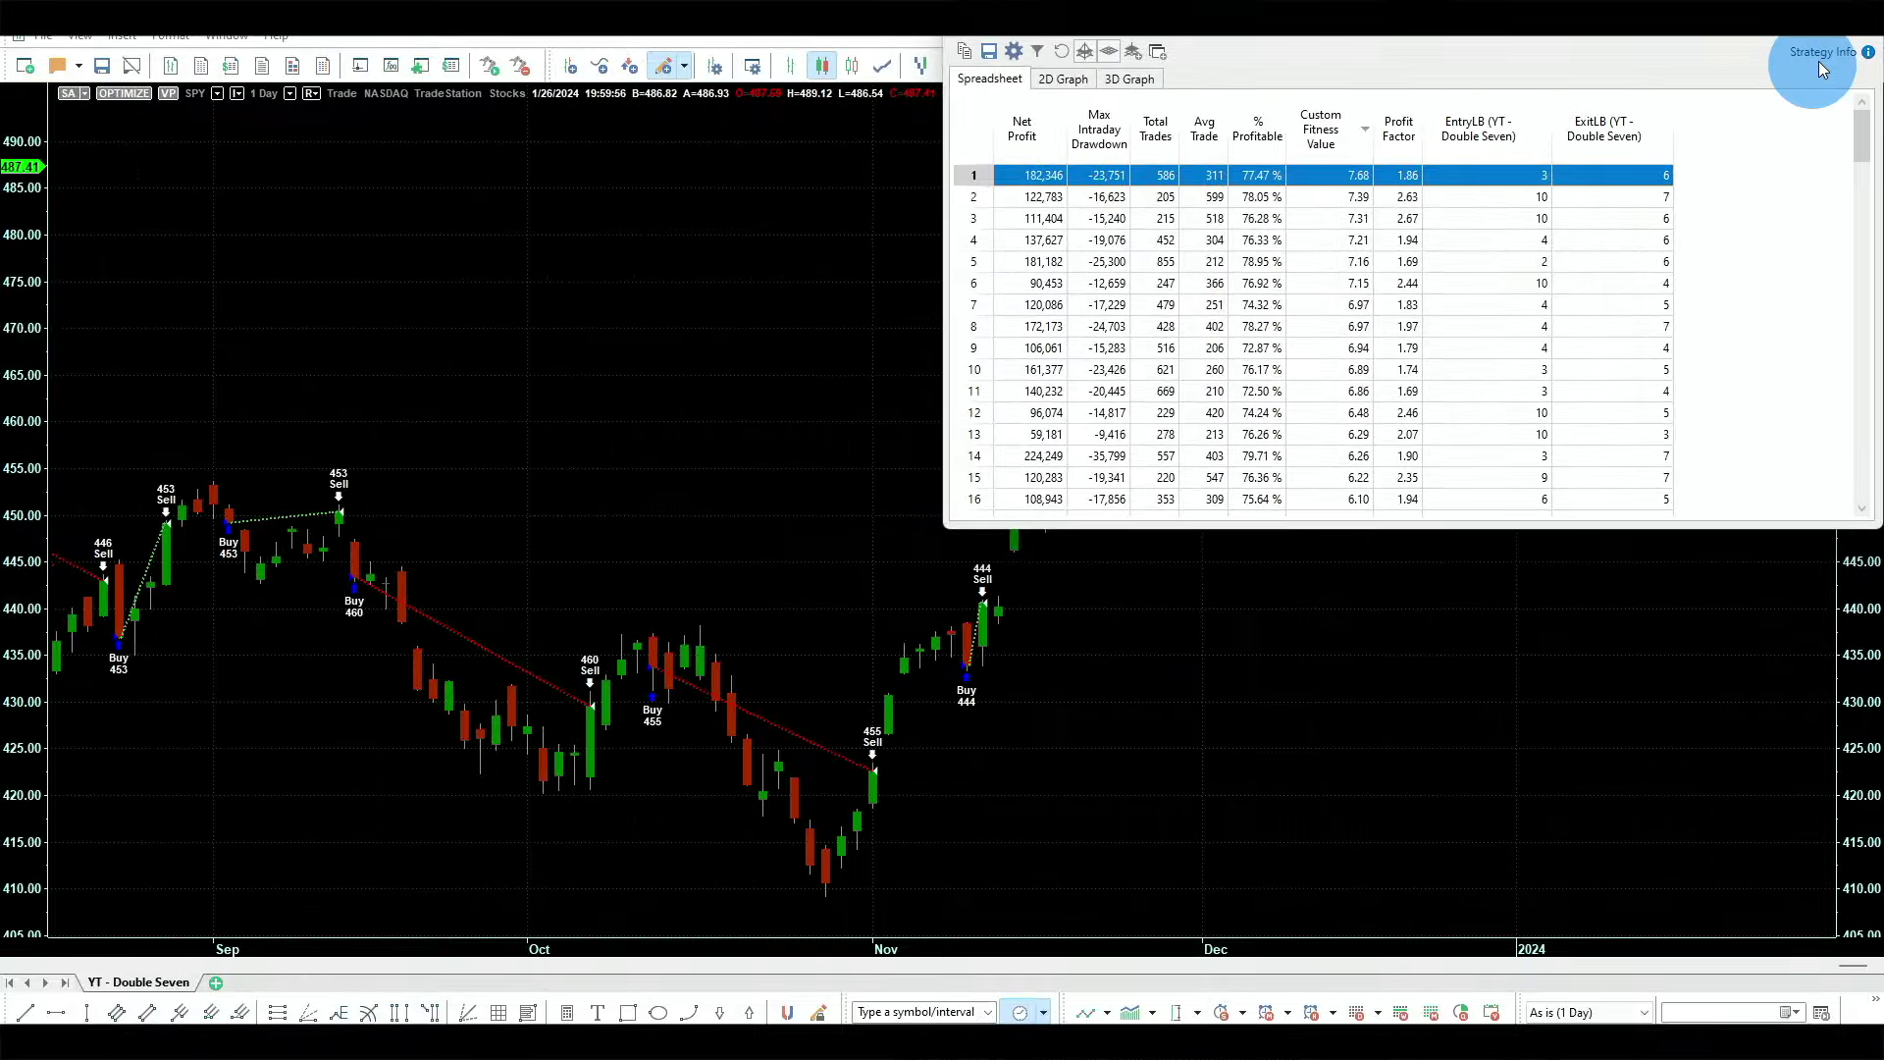
click(1860, 36)
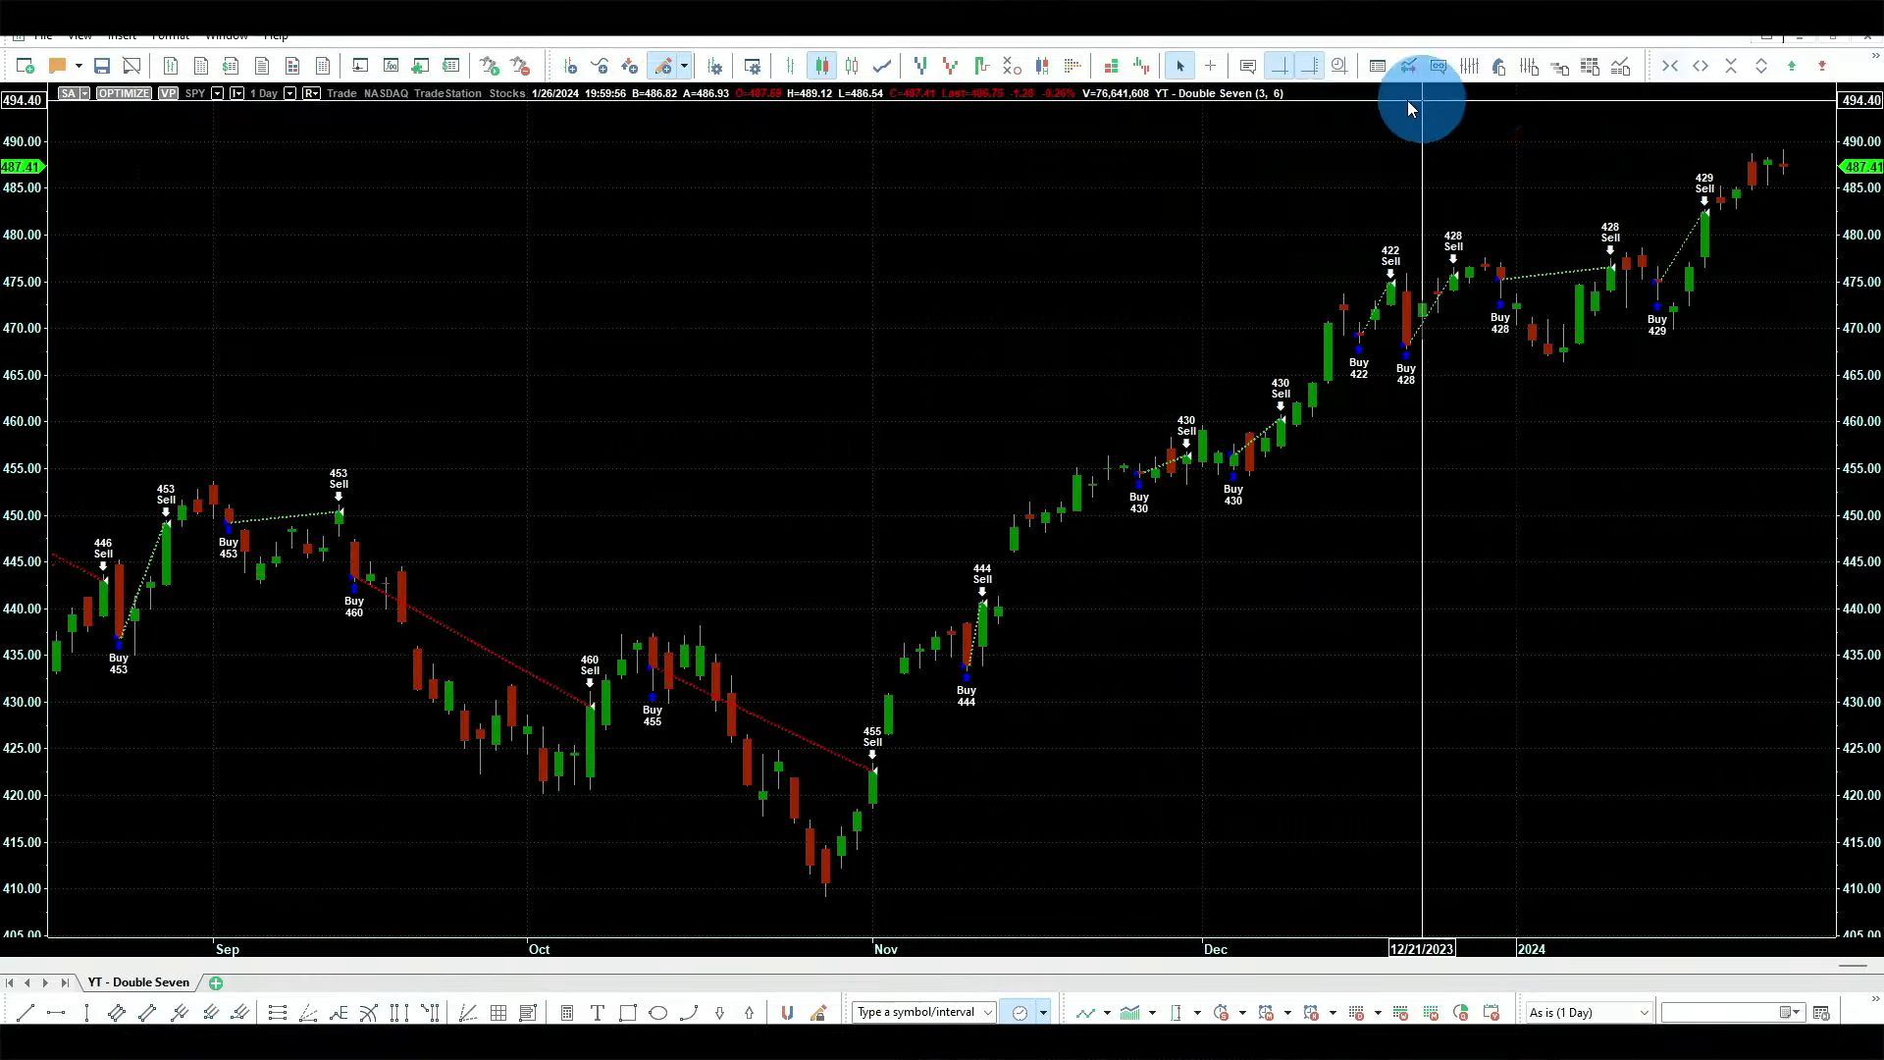
click(1499, 66)
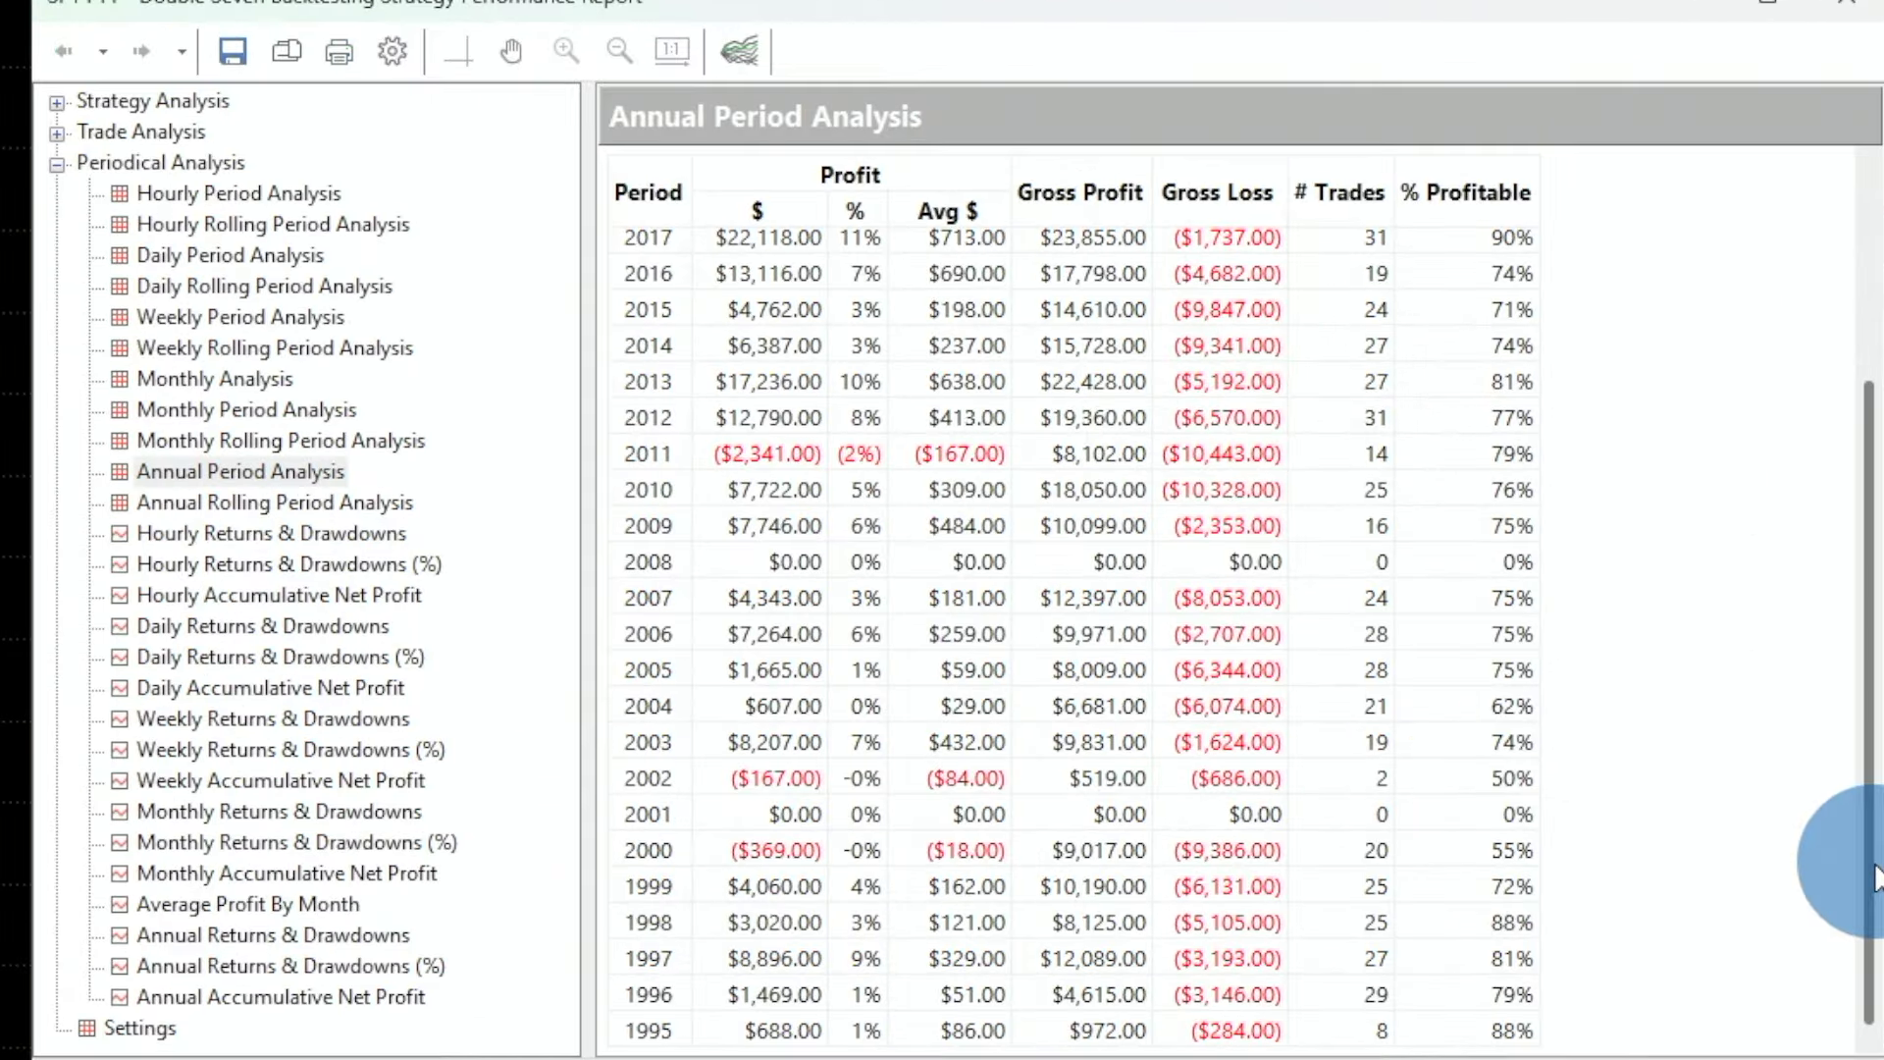
drag(1875, 874, 748, 823)
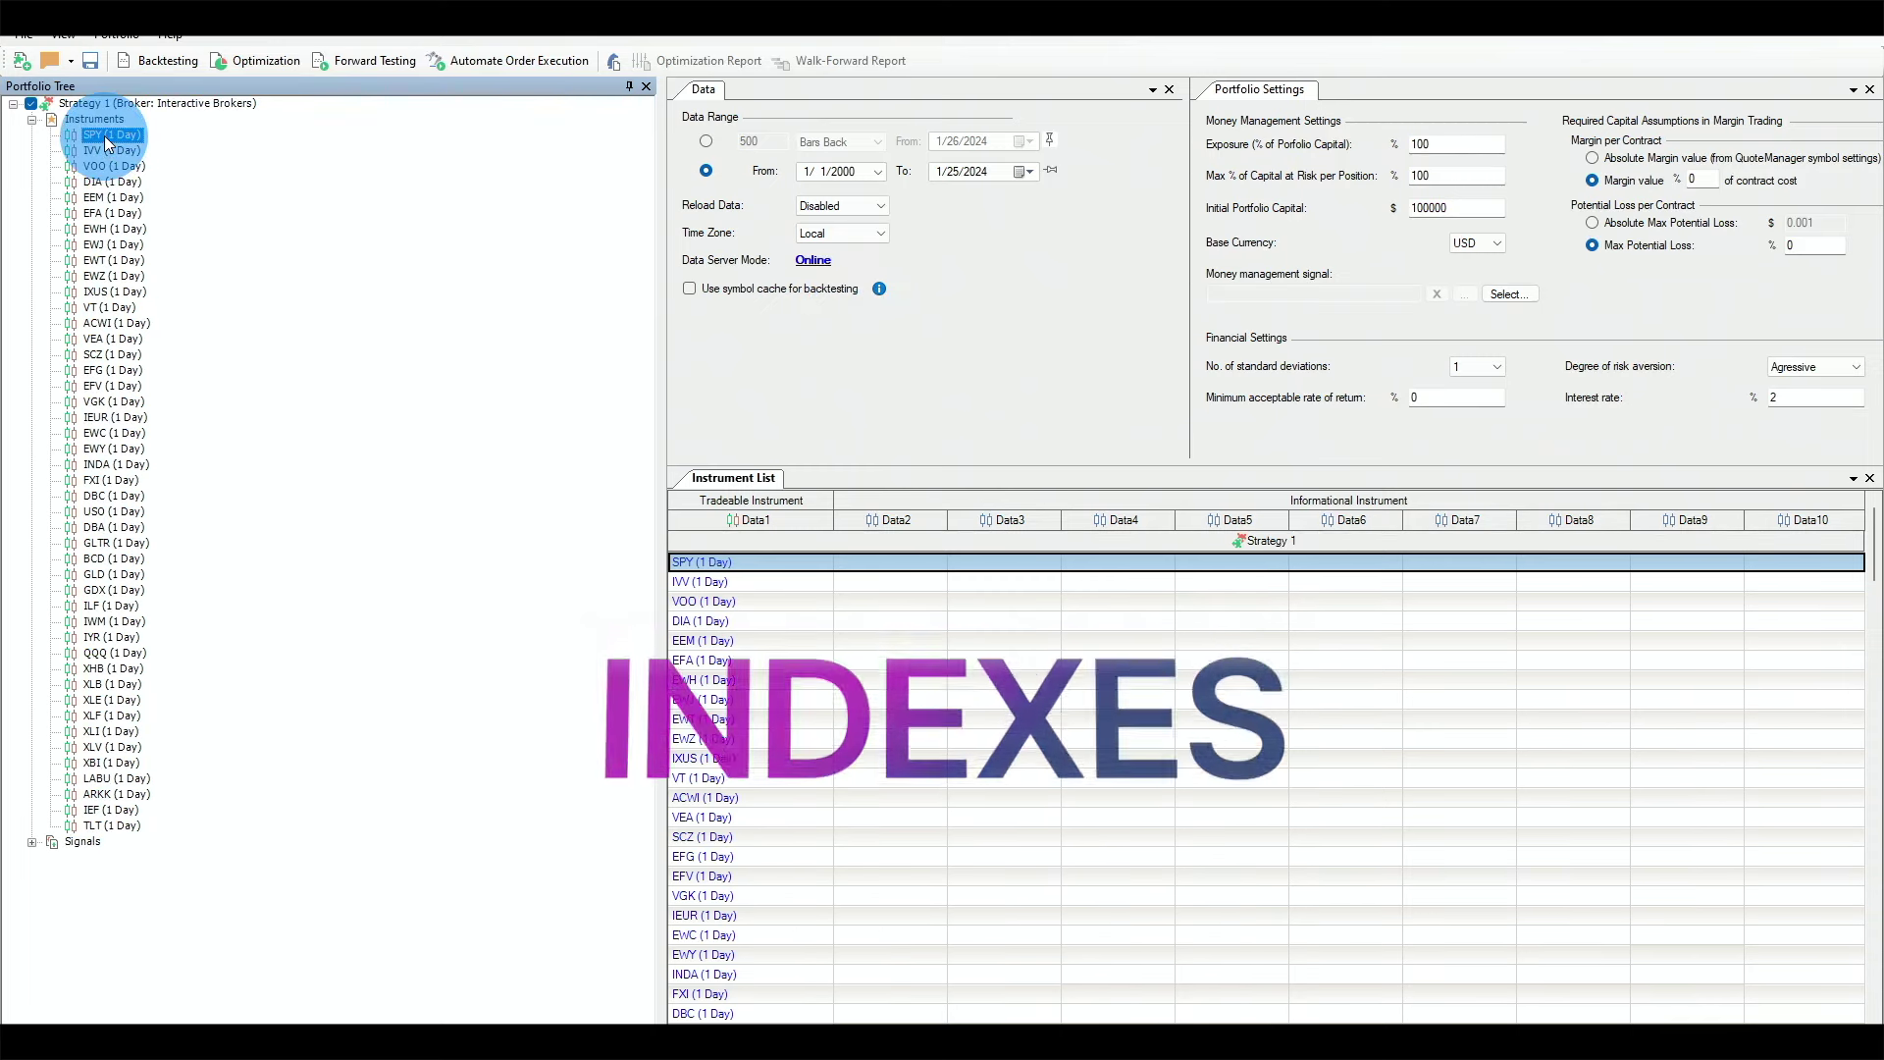
Point out the VOO and ACWI instruments in the Portfolio Tree
click(108, 167)
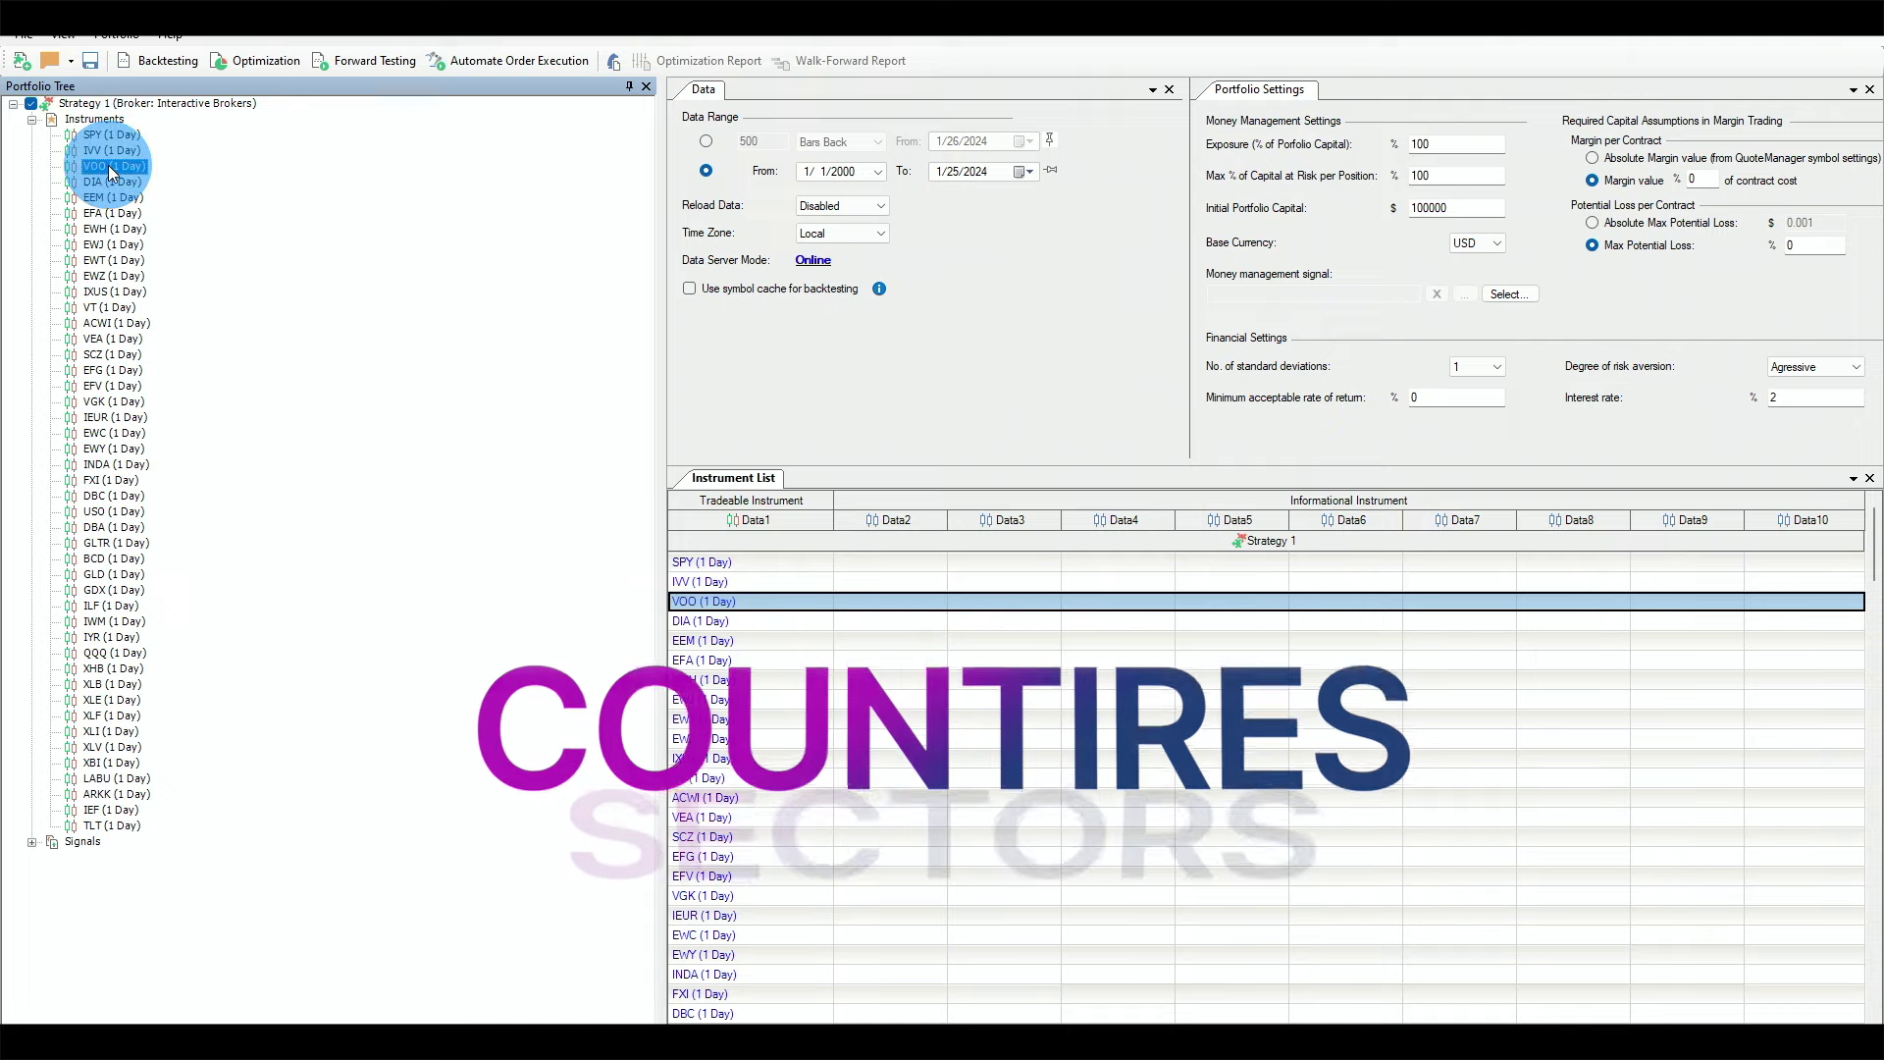
click(116, 323)
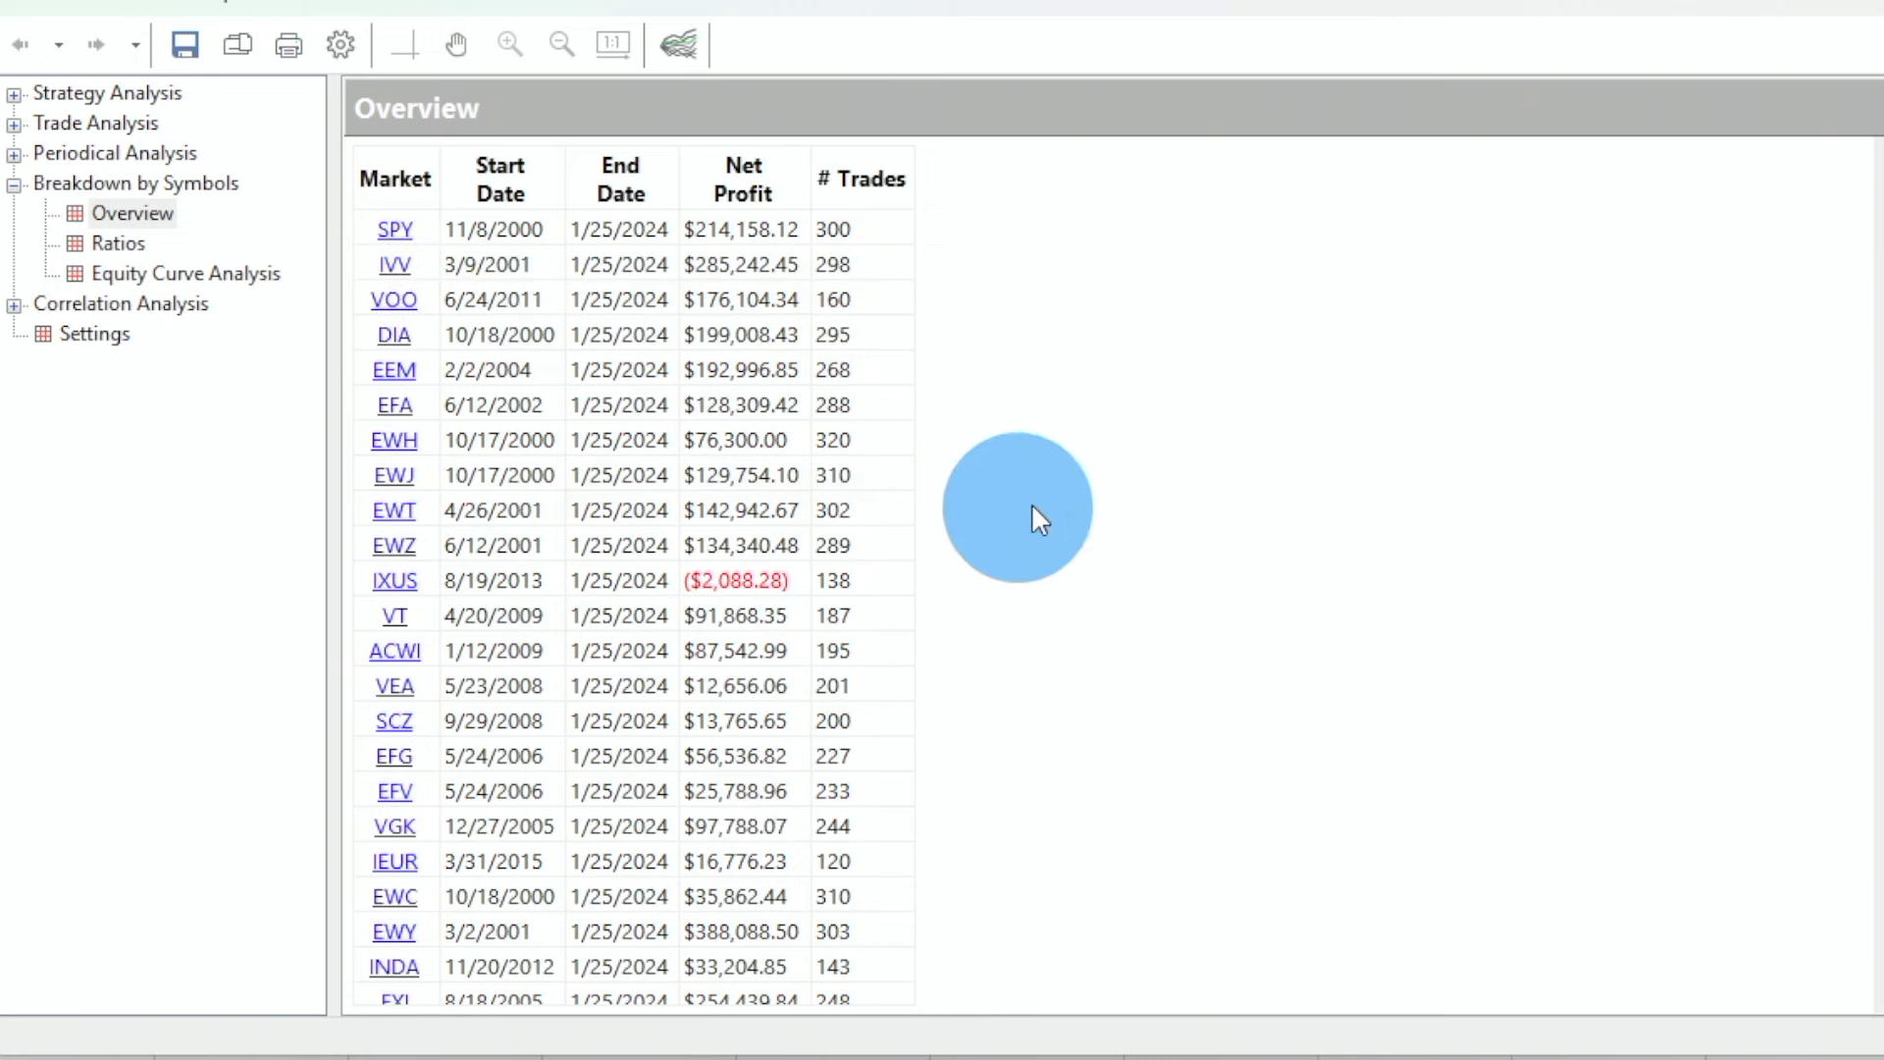
drag(1880, 305, 1875, 673)
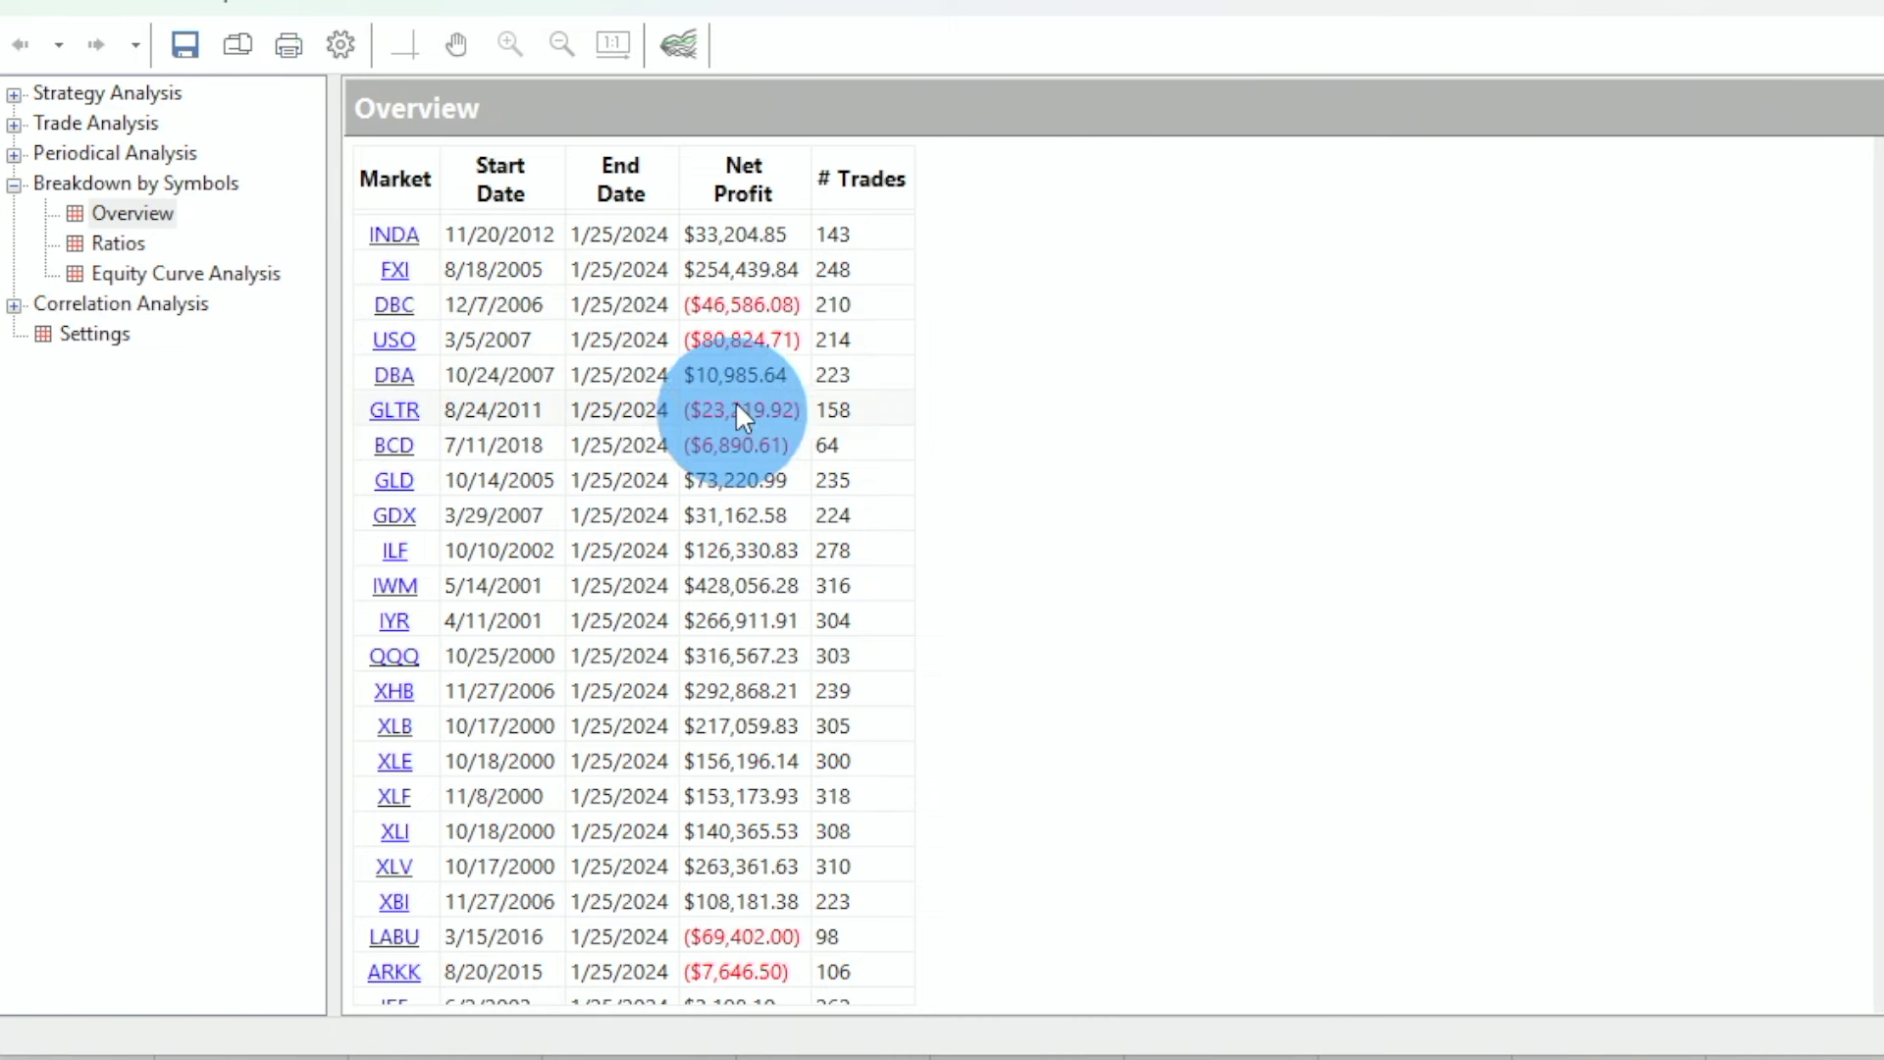
scroll(1091, 550, down, 1)
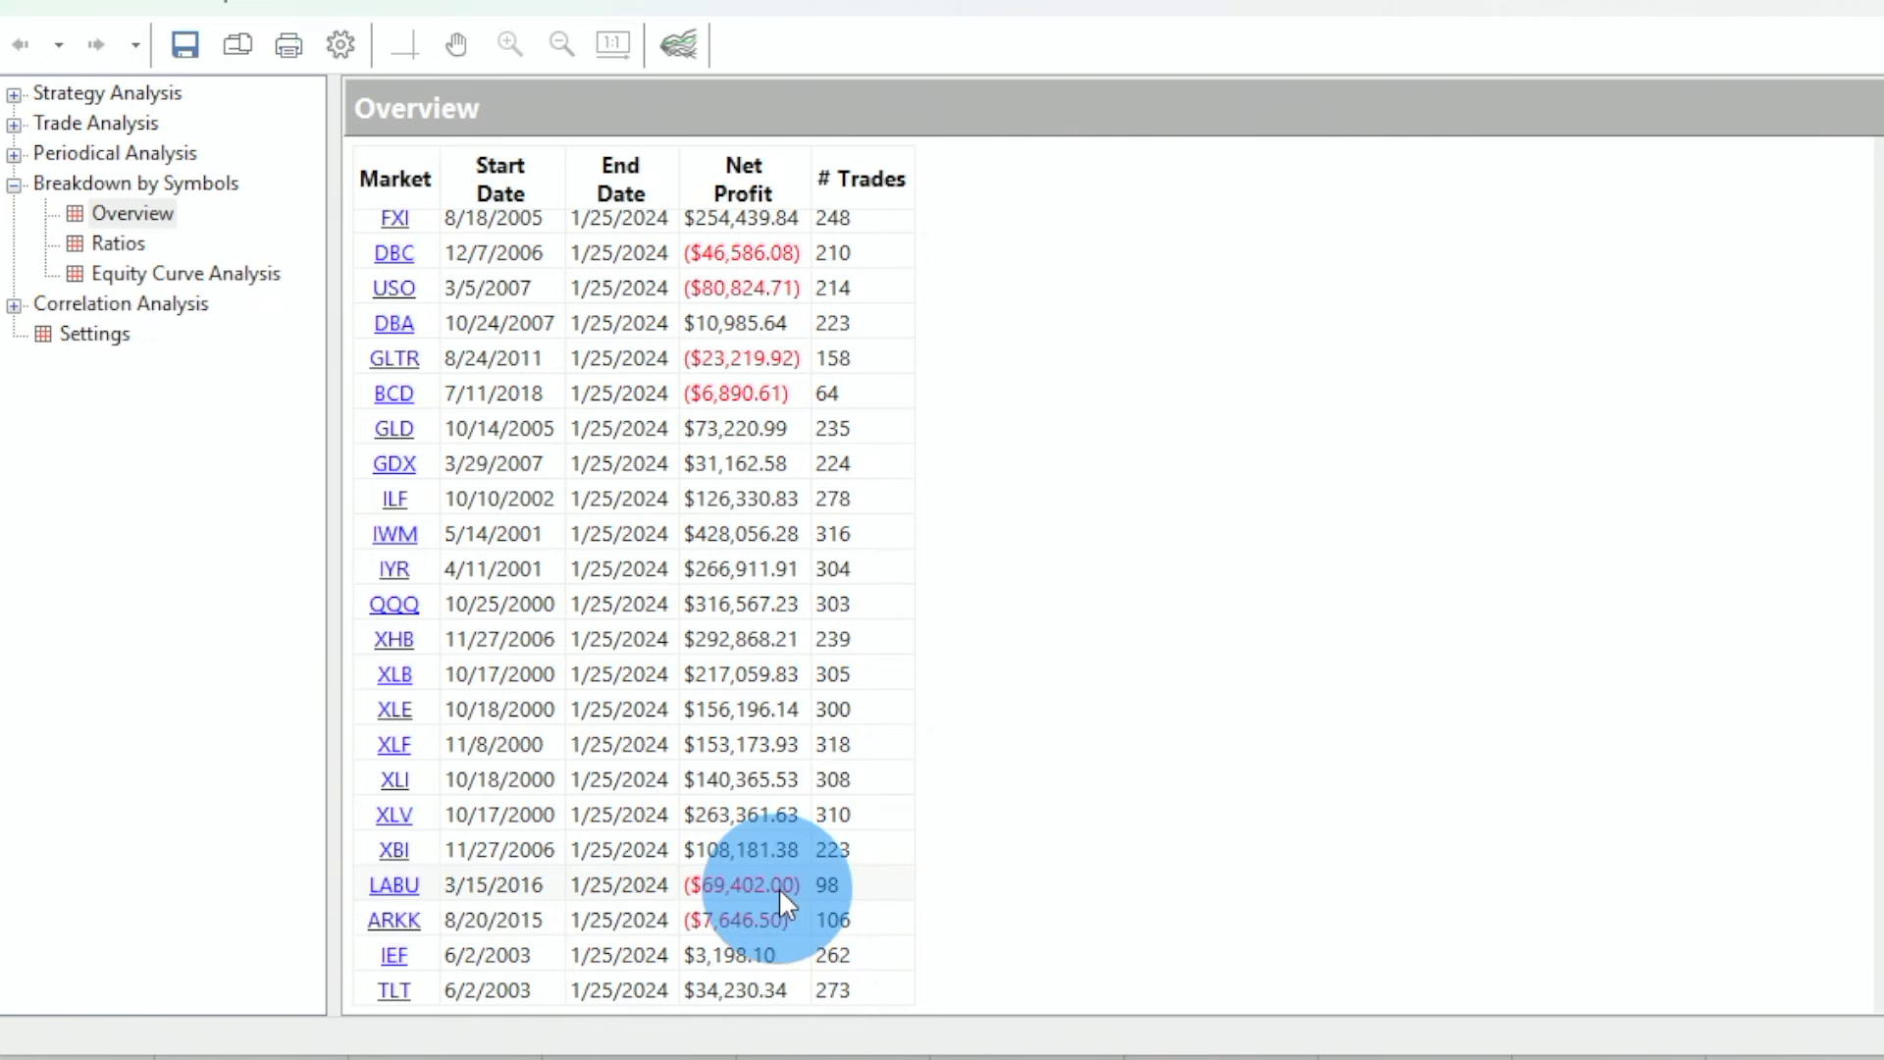
click(1881, 774)
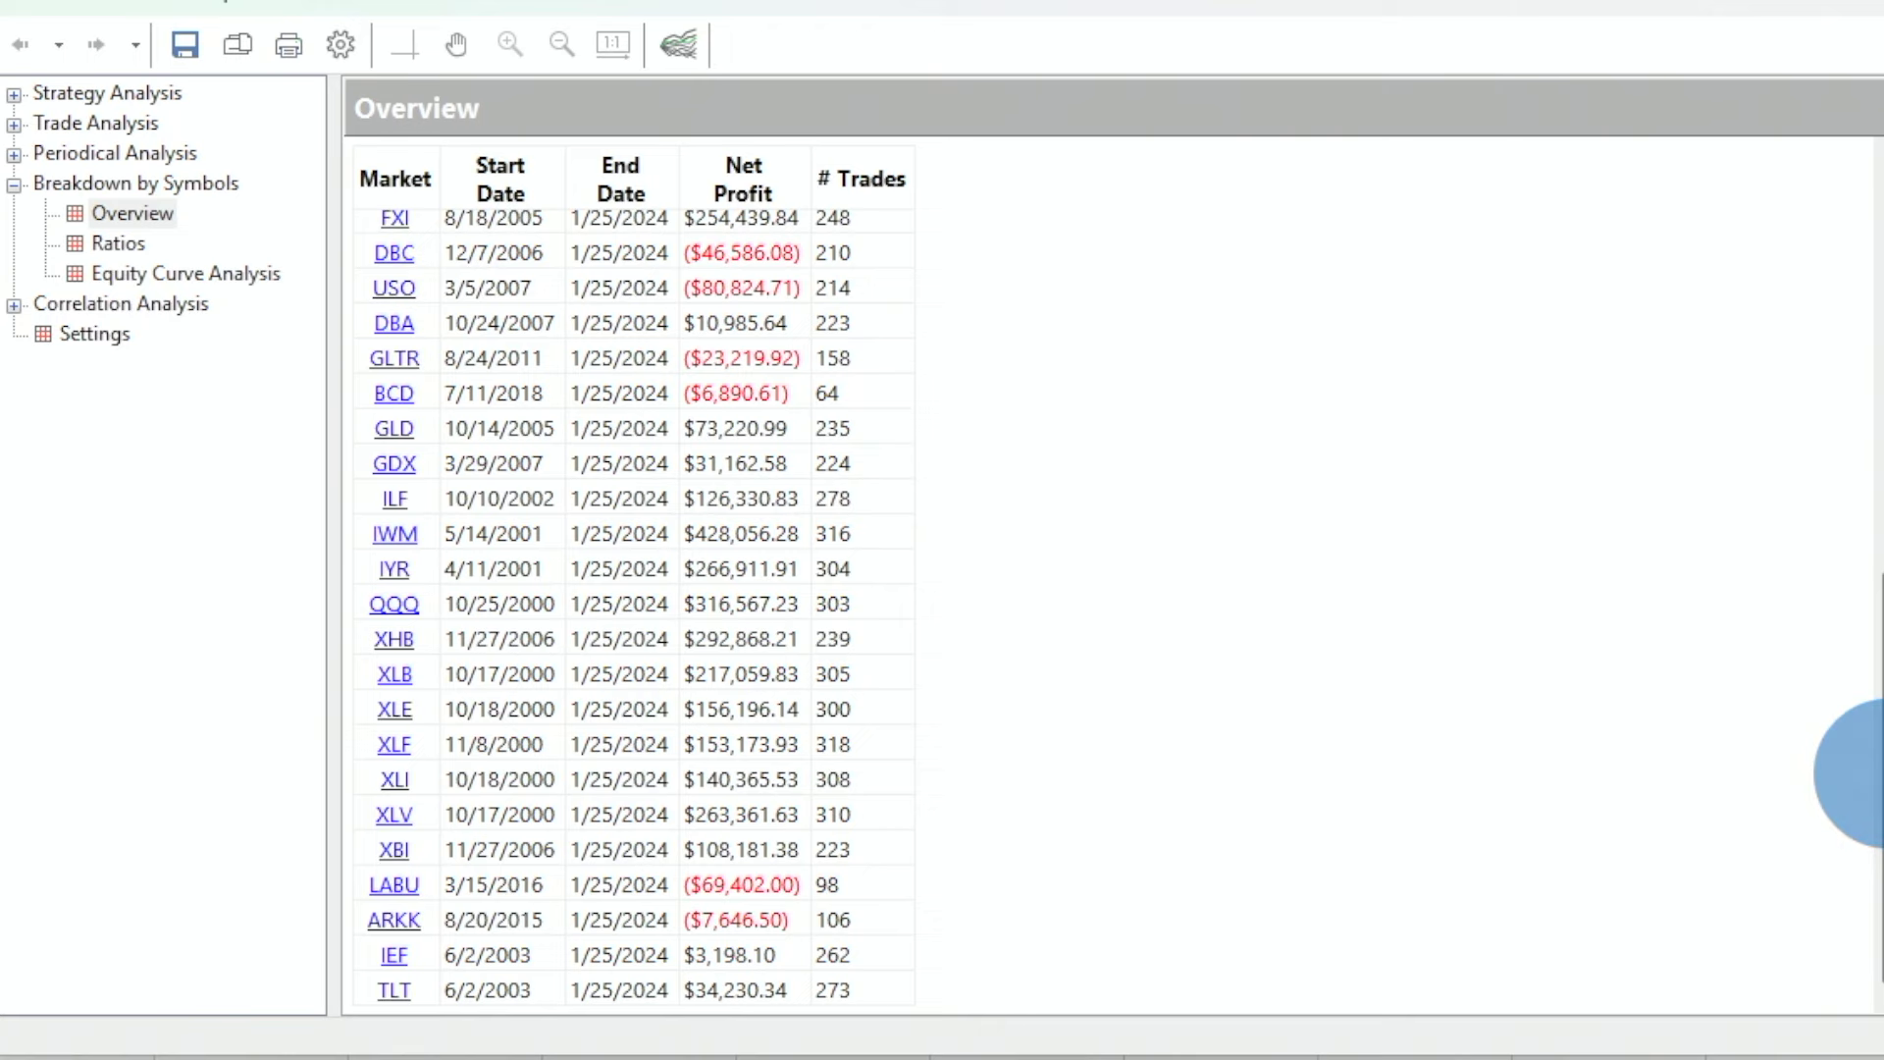
drag(1878, 773, 1877, 229)
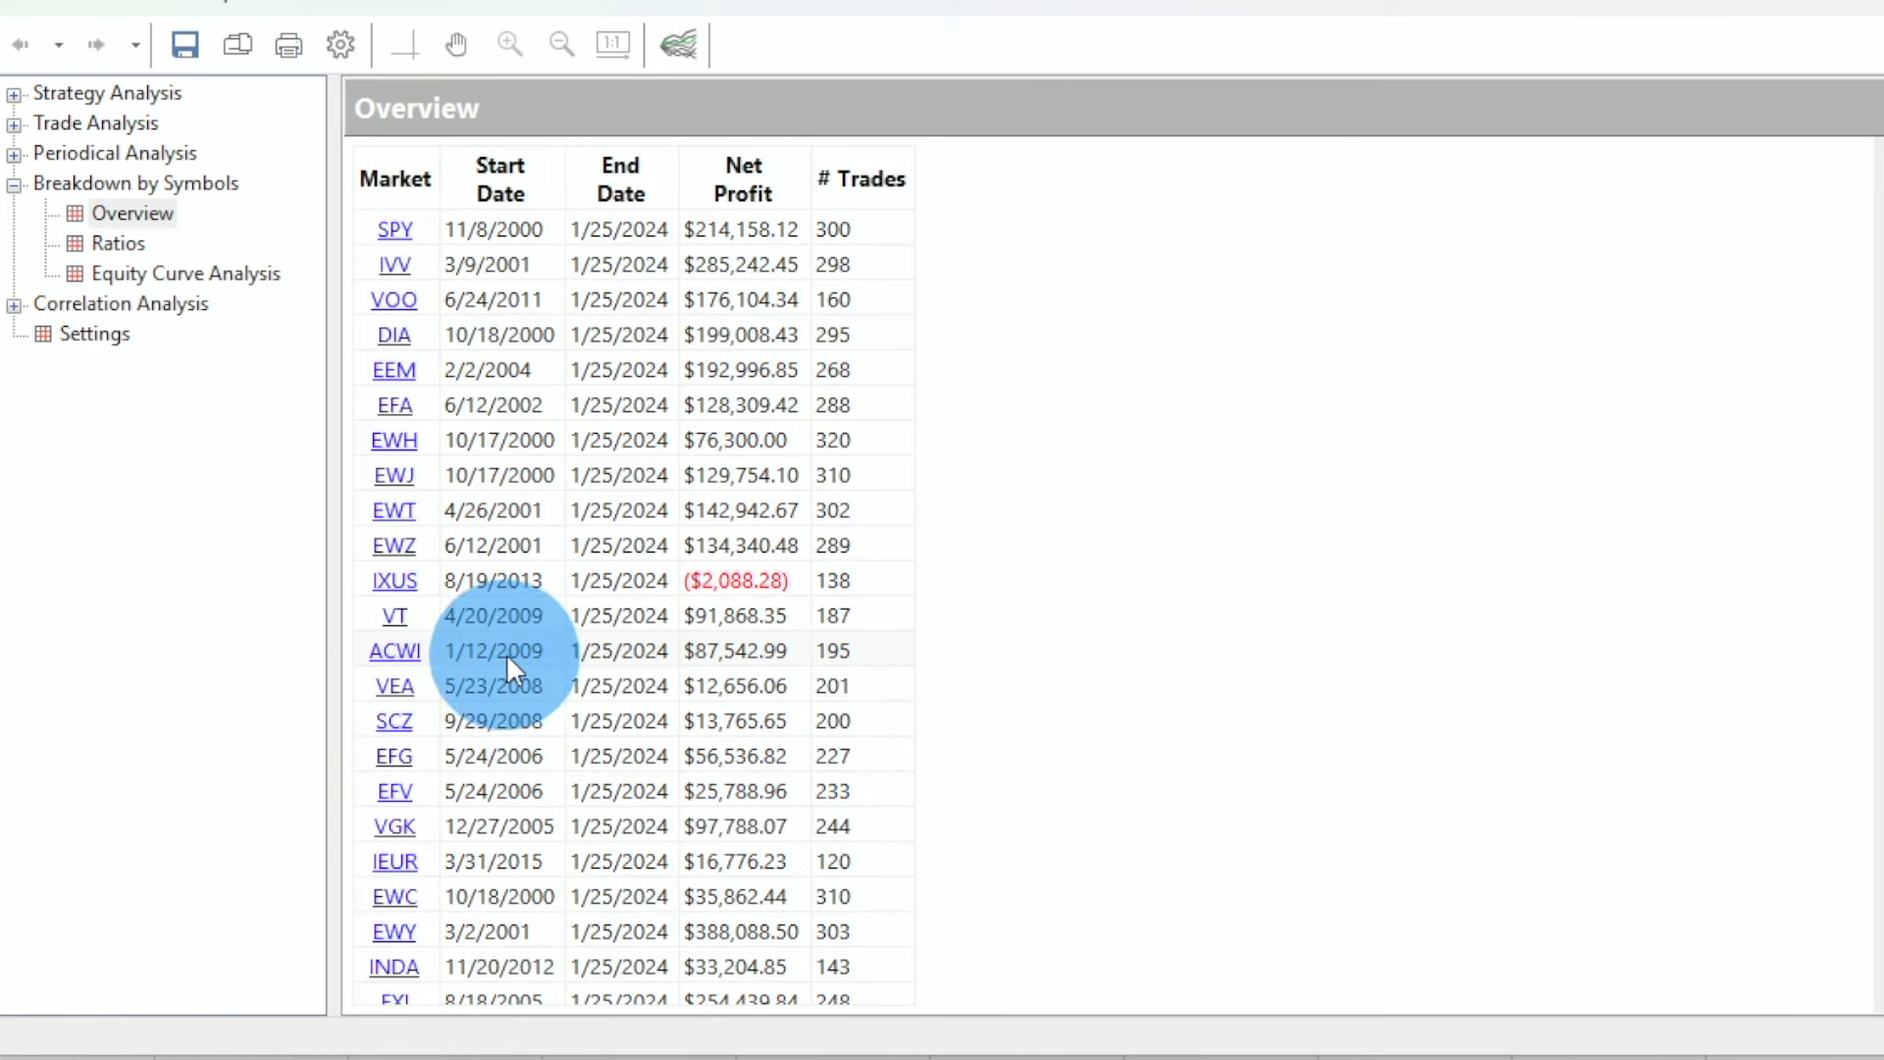
scroll(507, 654, down, 7)
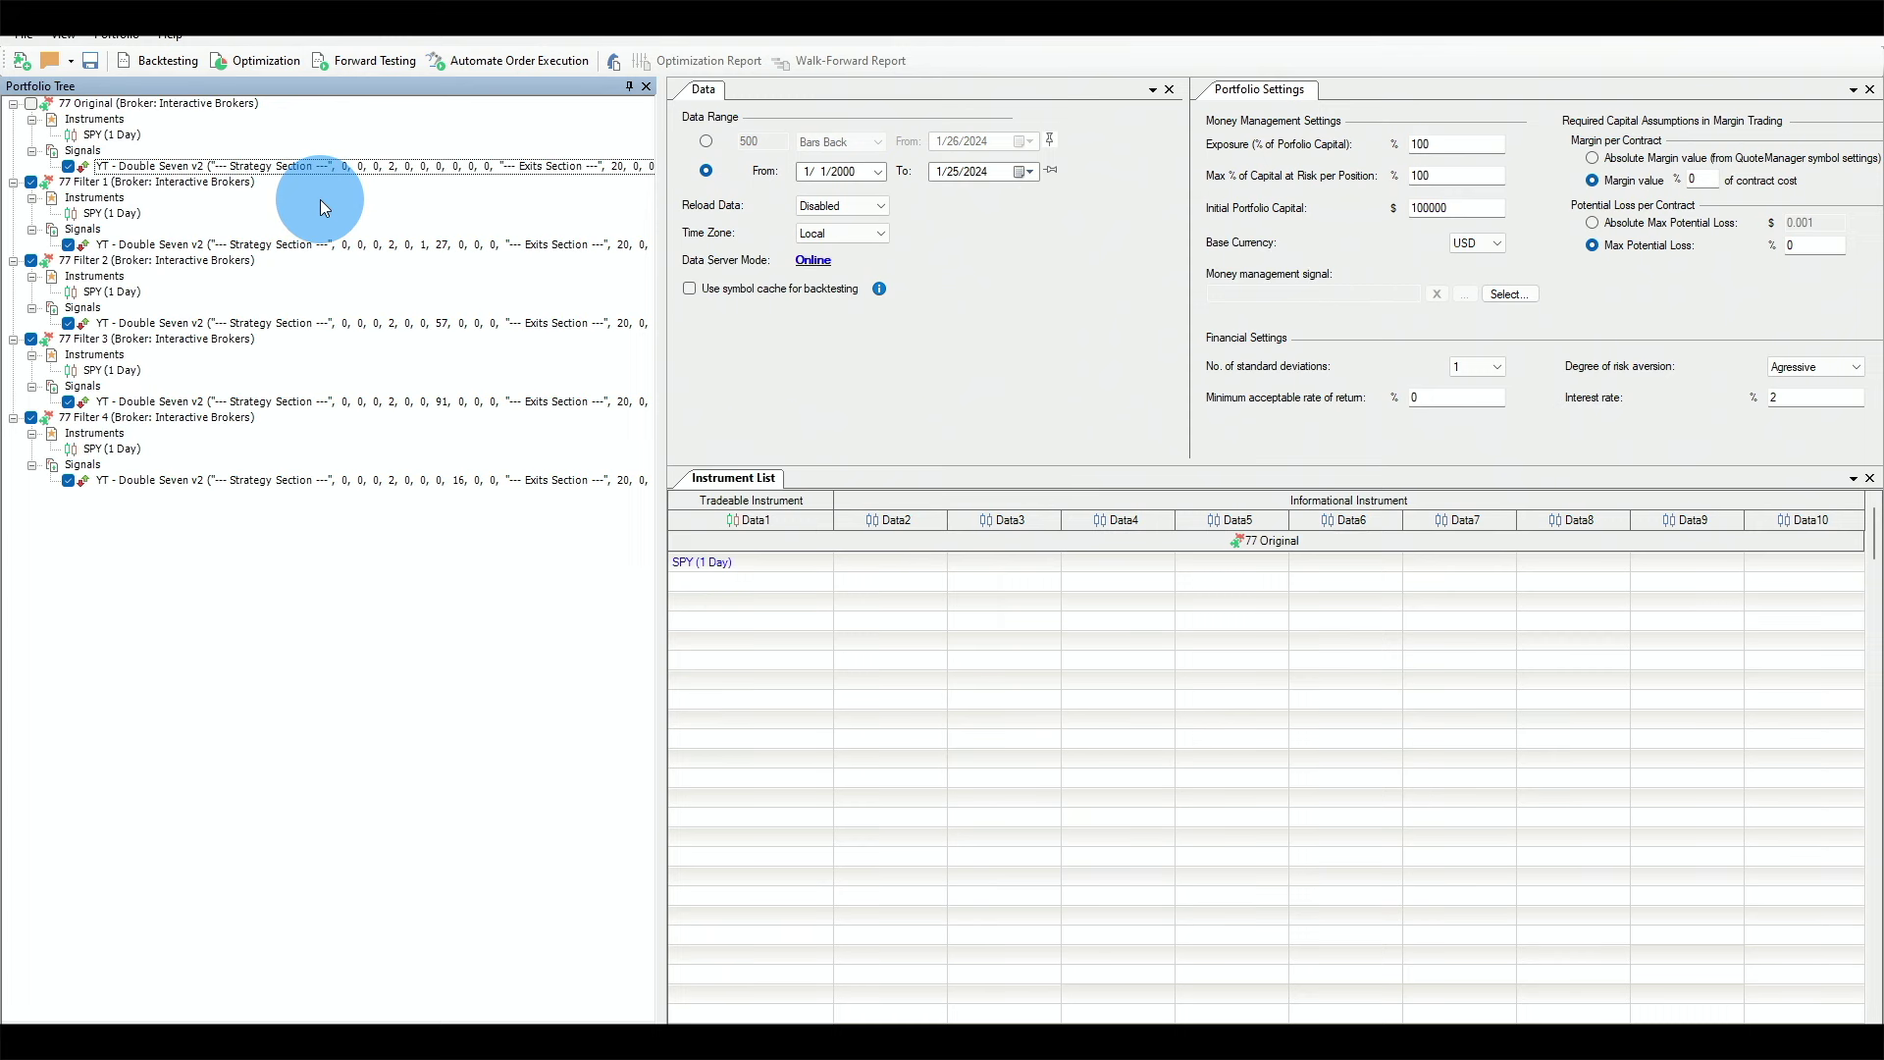
Run the portfolio backtest on the four filter variants
click(160, 57)
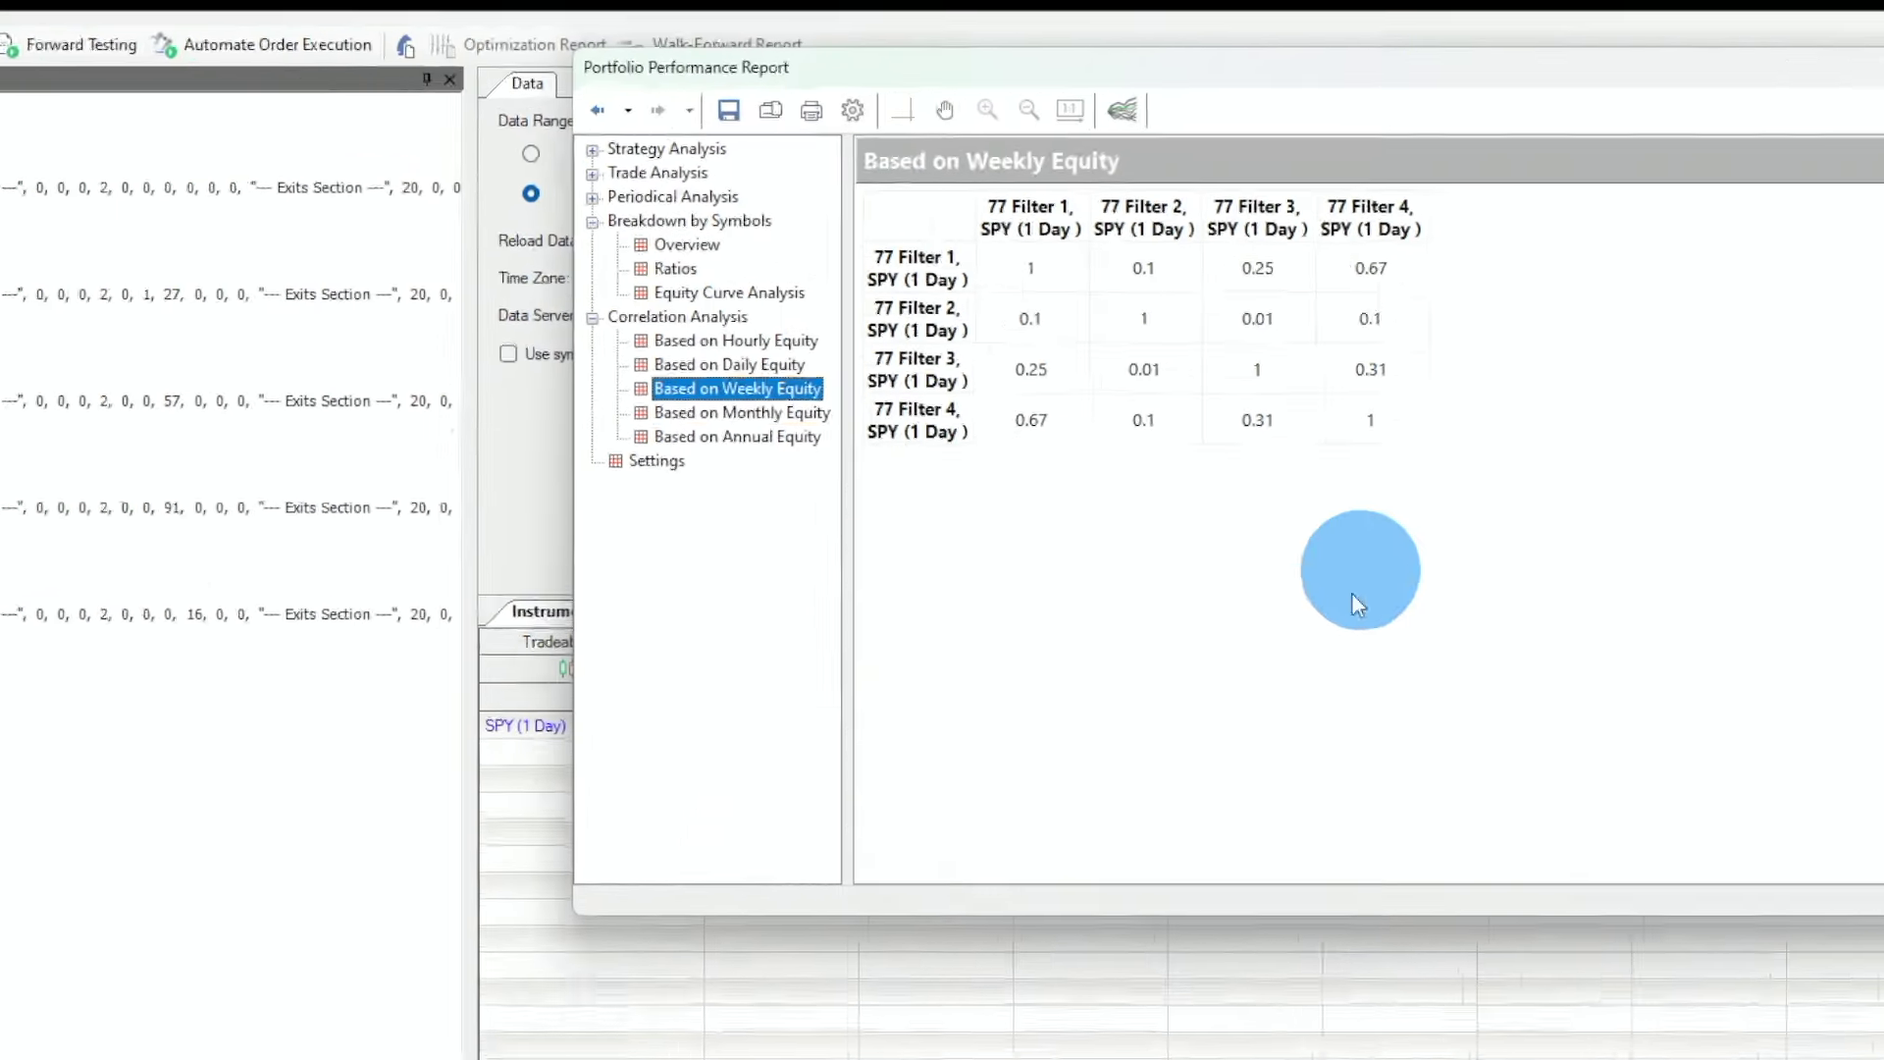